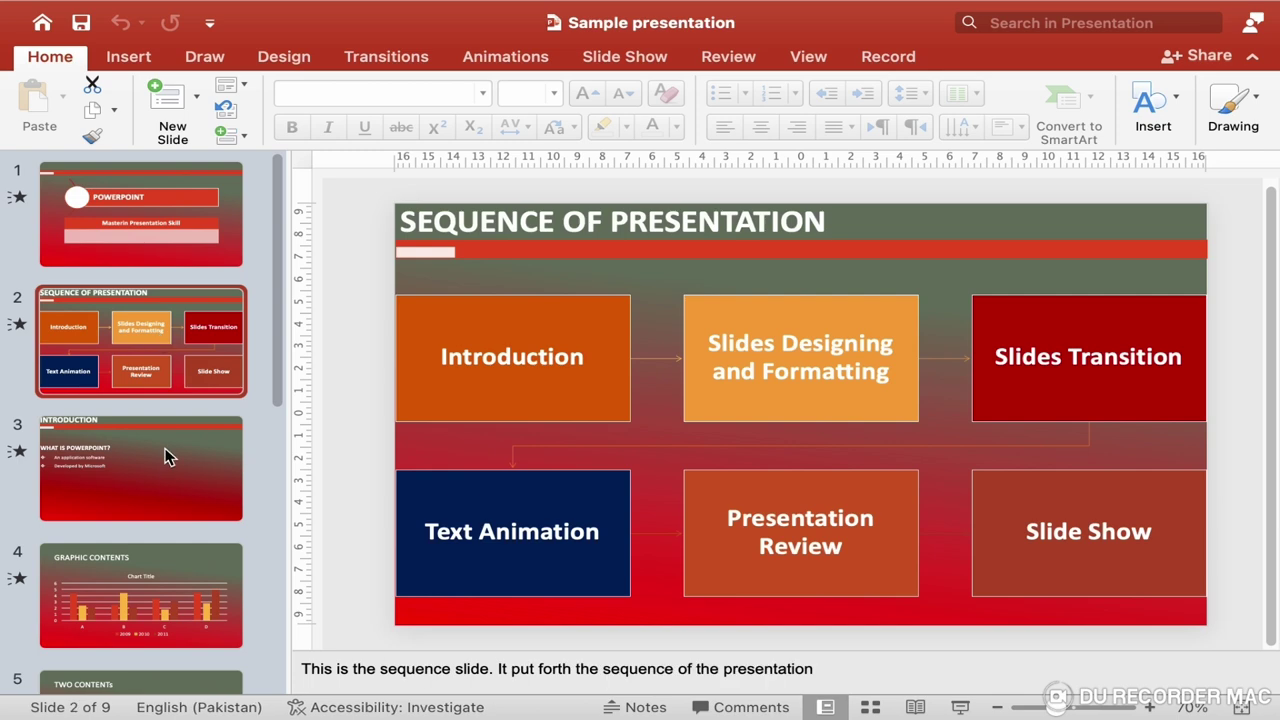
# Return to slide 1, the title slide, and switch to the Review tab
pyautogui.click(160, 450)
pyautogui.click(157, 563)
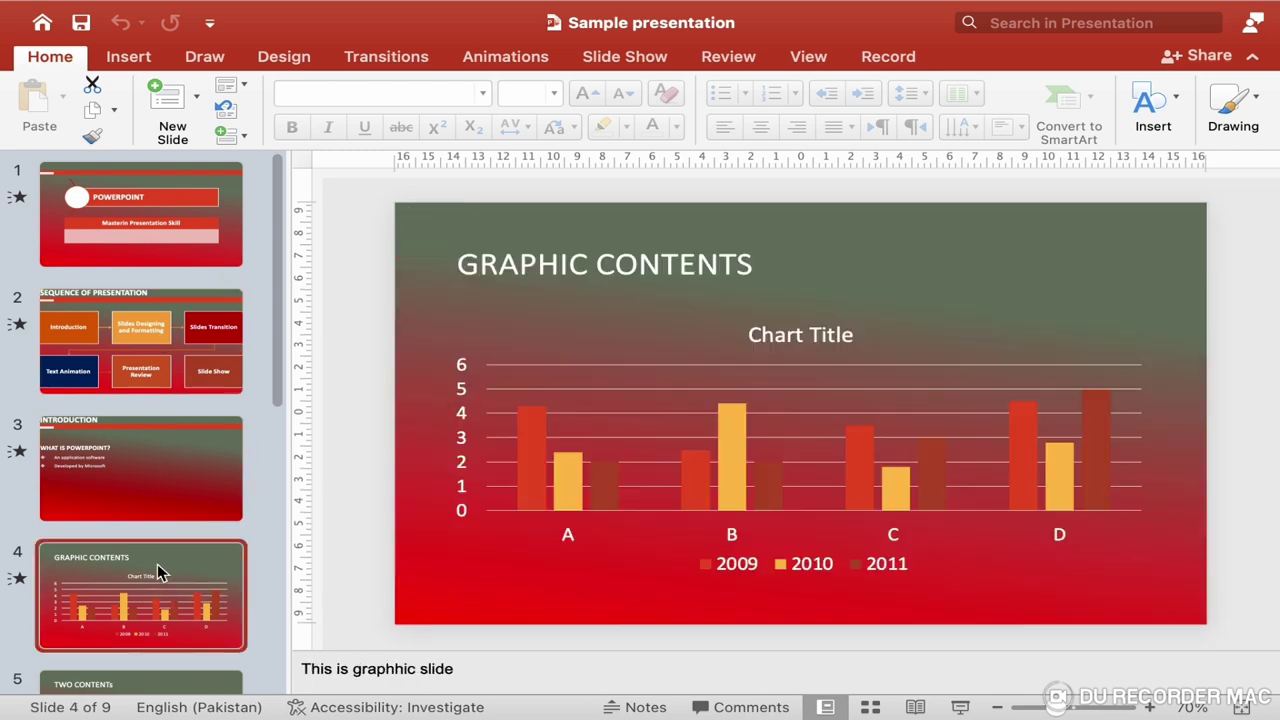
pyautogui.click(198, 263)
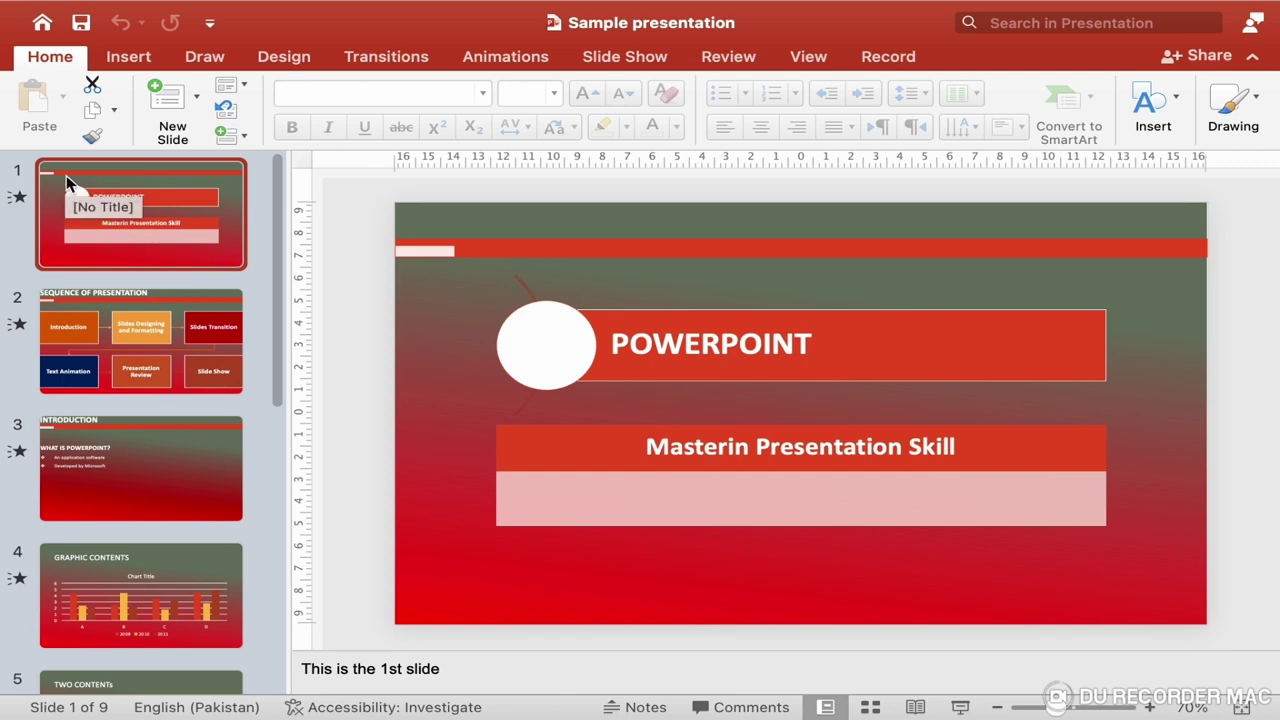
pyautogui.click(739, 62)
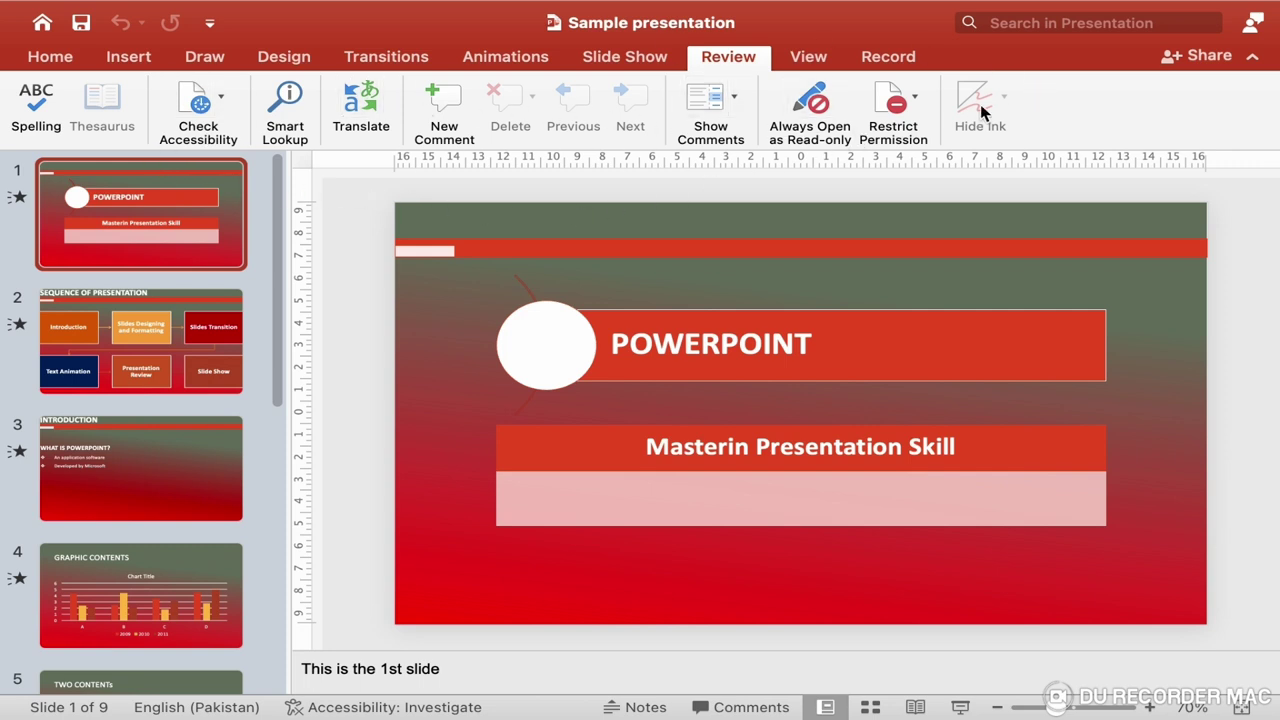
# Spell-check the presentation, changing 'youtube' to 'YouTube' on slide 9, then close the Spelling pane
pyautogui.click(35, 105)
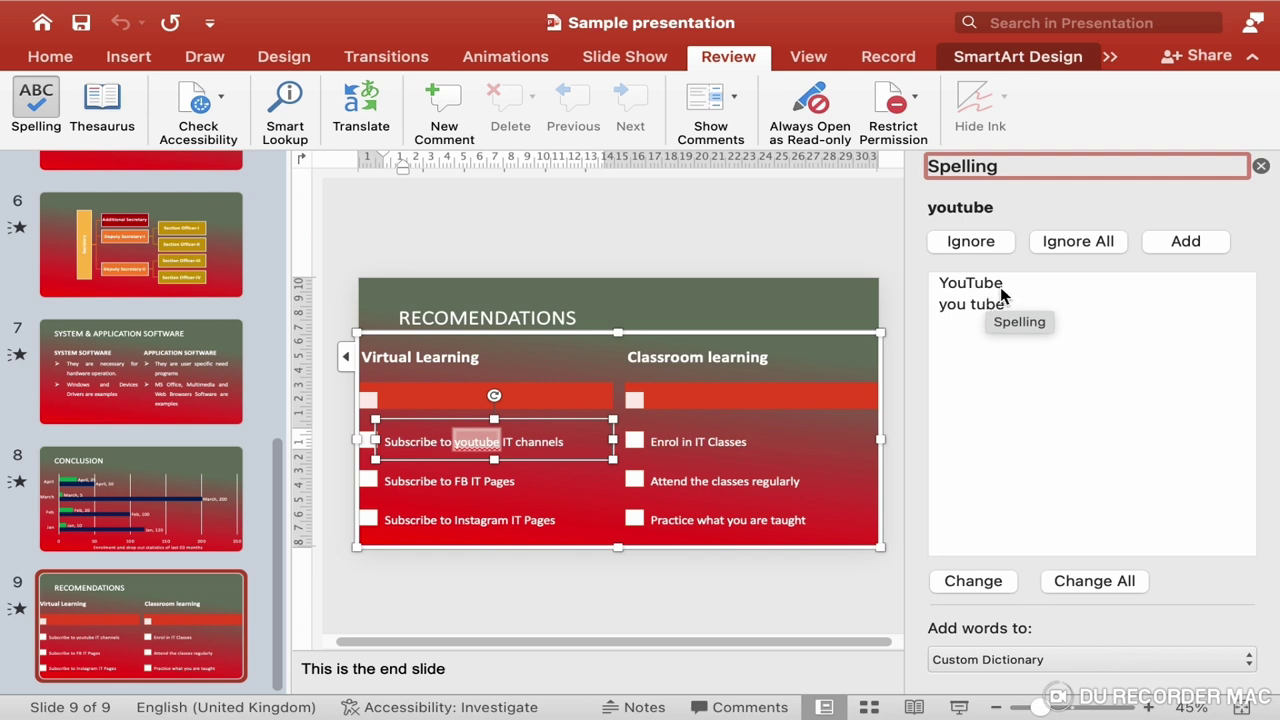
pyautogui.click(993, 288)
pyautogui.click(1002, 304)
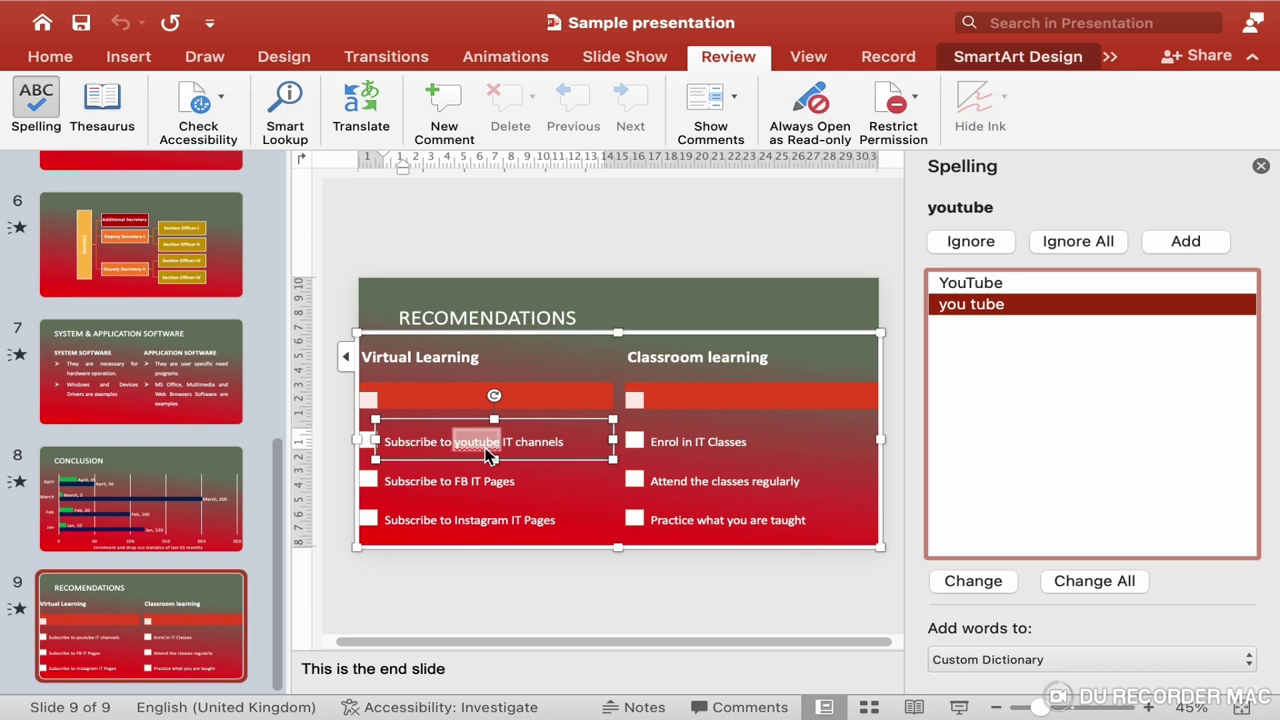
pyautogui.click(993, 287)
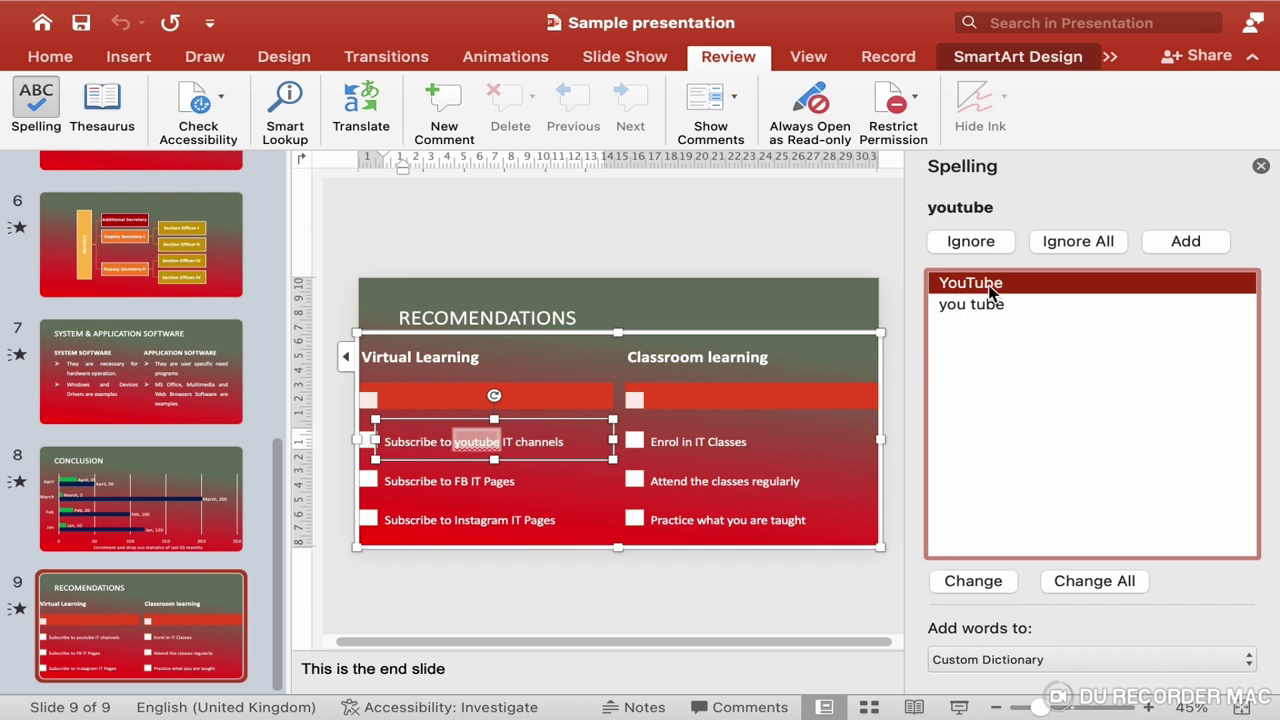
pyautogui.click(995, 303)
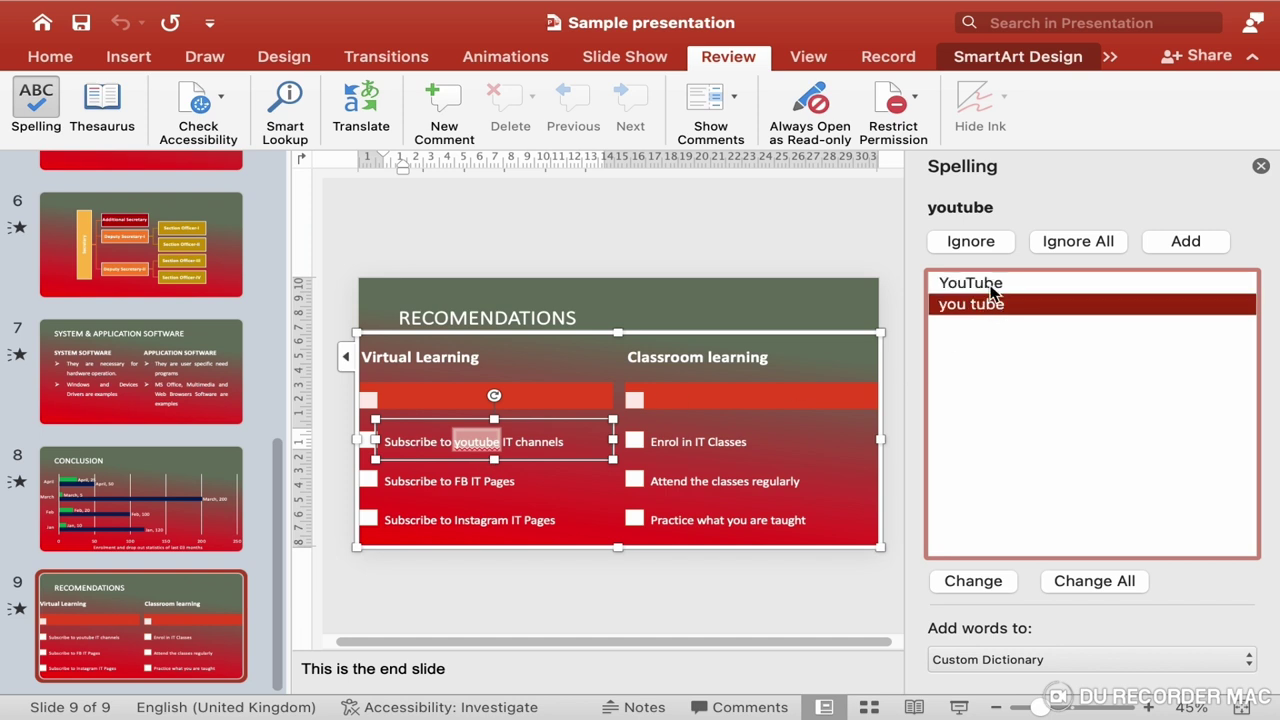
pyautogui.click(993, 287)
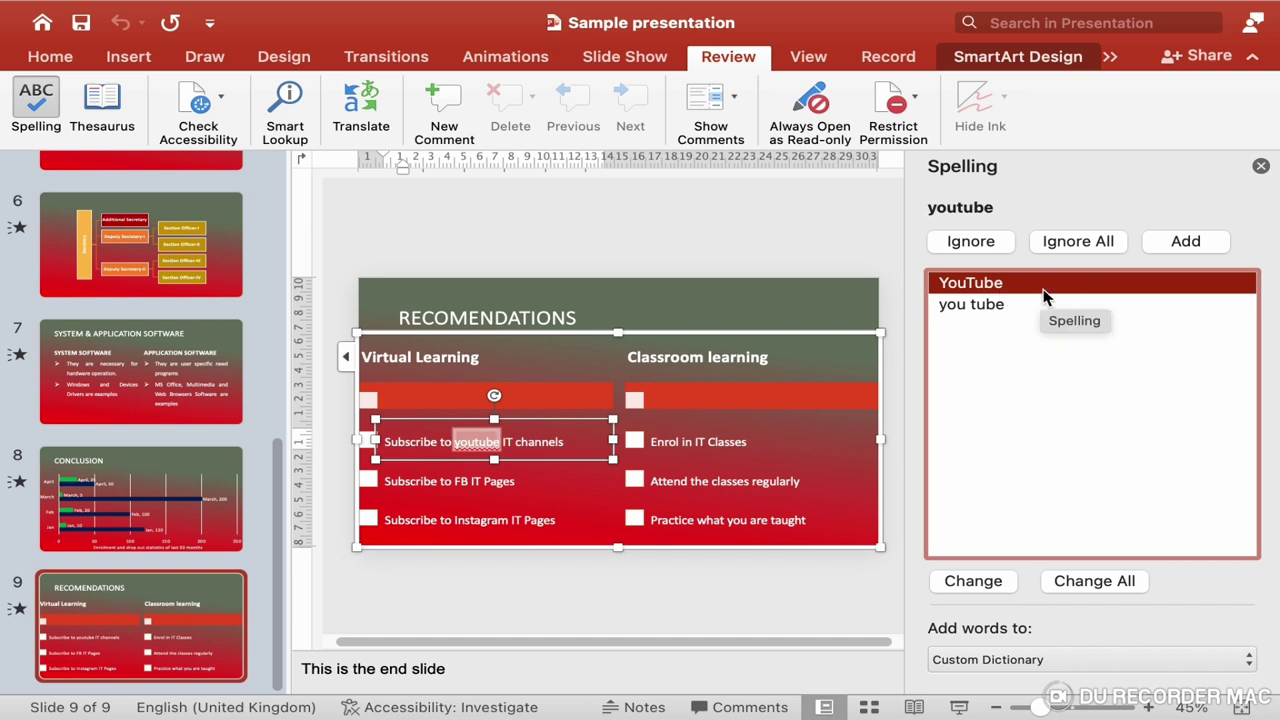
pyautogui.click(989, 582)
pyautogui.click(686, 296)
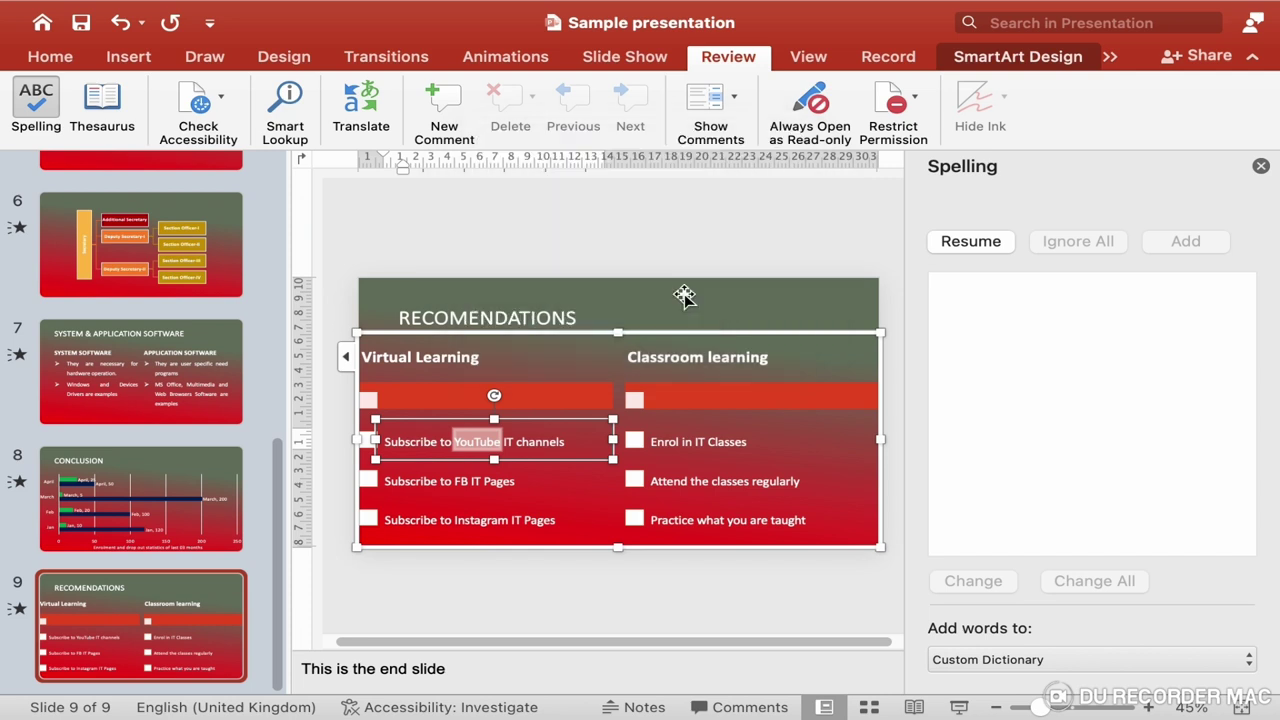
pyautogui.click(1261, 166)
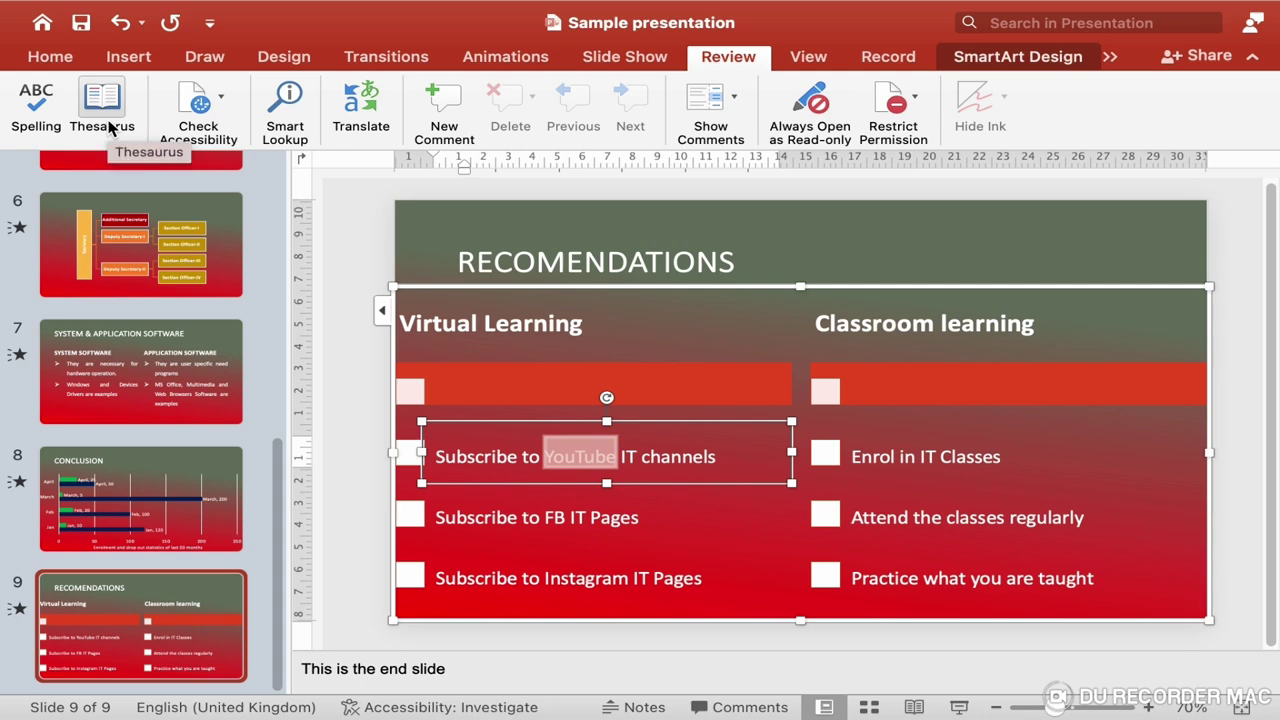
# Look up Thesaurus synonyms for 'Subscribe' and 'Attend' without replacing either word
pyautogui.doubleClick(498, 518)
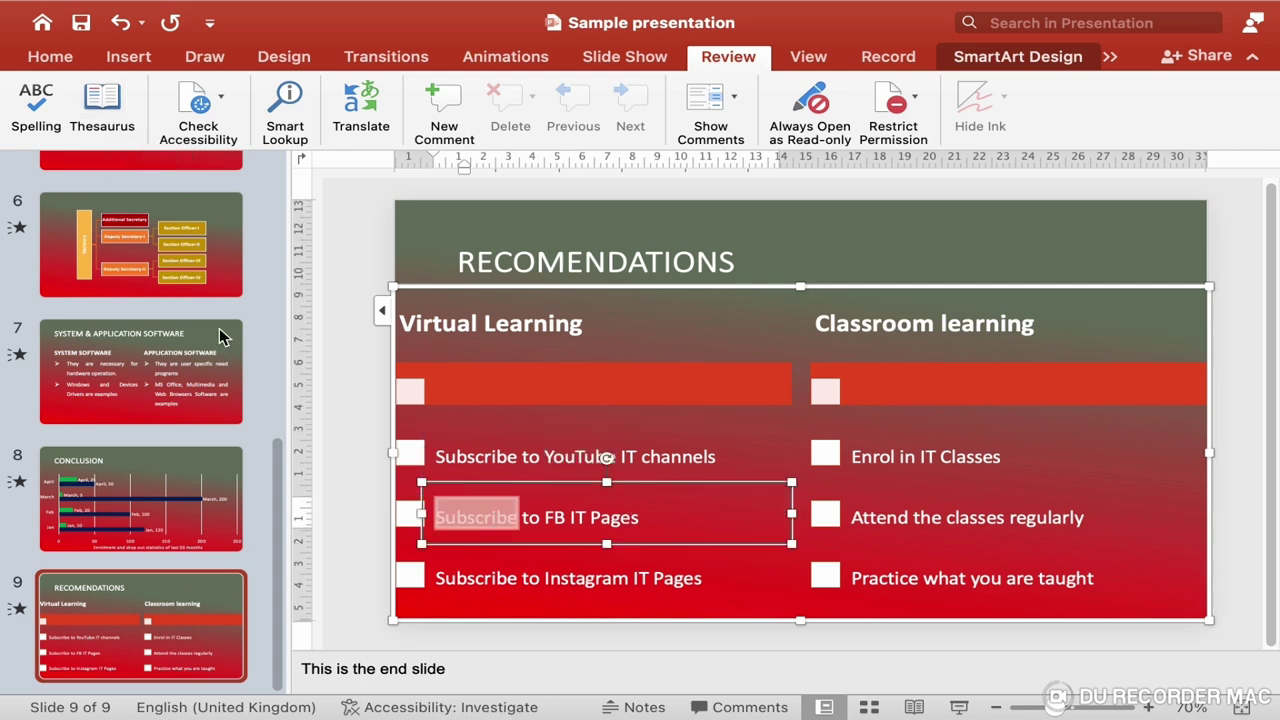
pyautogui.click(108, 122)
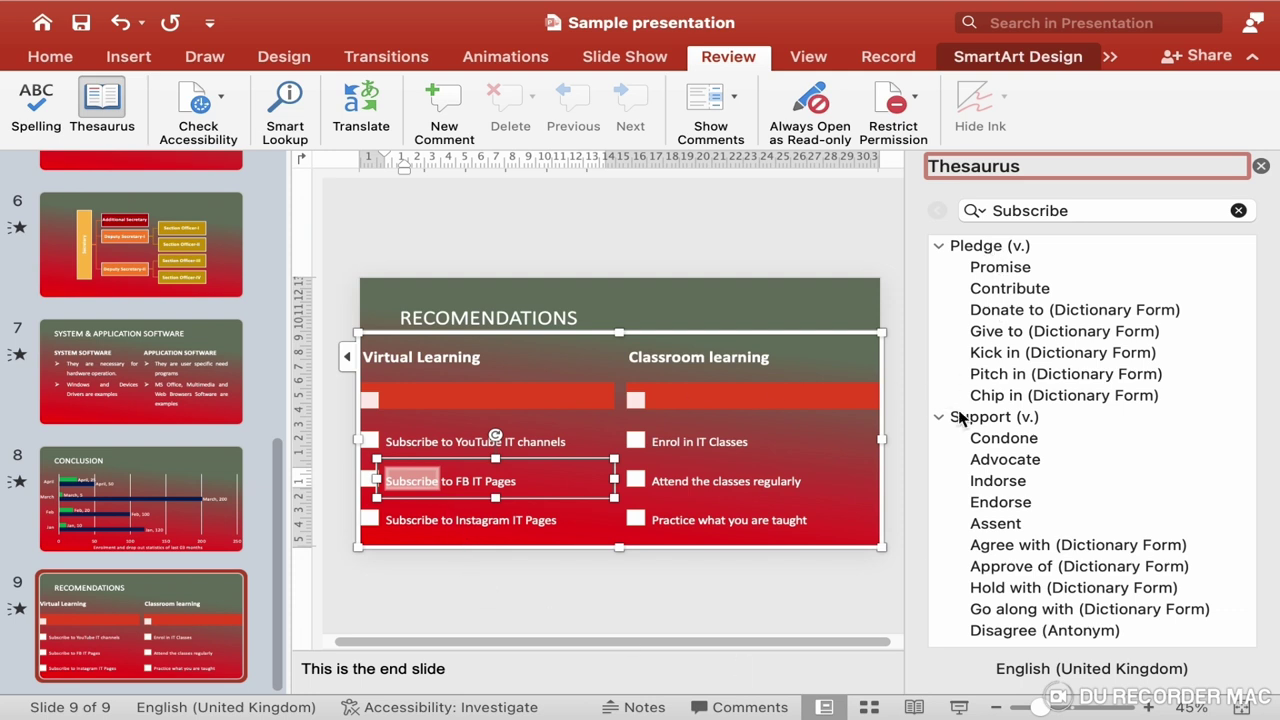
pyautogui.scroll(-1, 1005, 490)
pyautogui.doubleClick(686, 483)
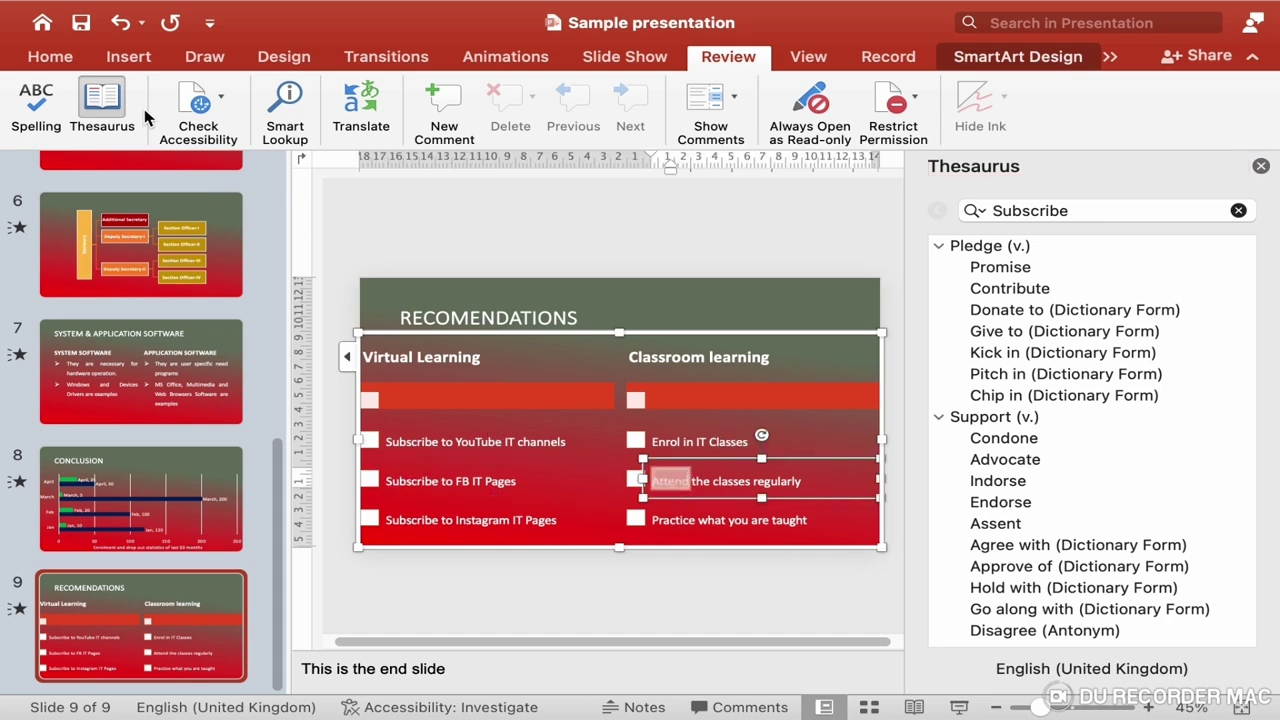
pyautogui.click(110, 110)
pyautogui.click(108, 108)
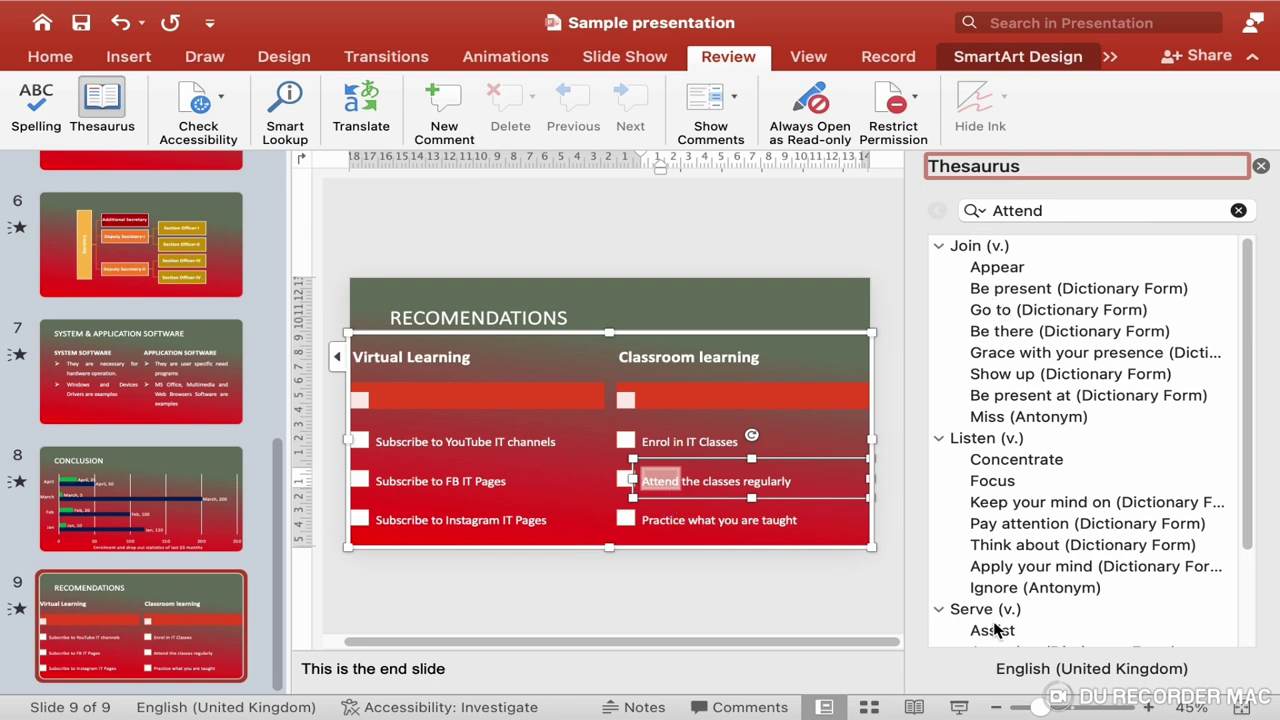
pyautogui.click(1261, 166)
# Run Check Accessibility and browse the missing description, missing title and contrast results
pyautogui.press('Home')
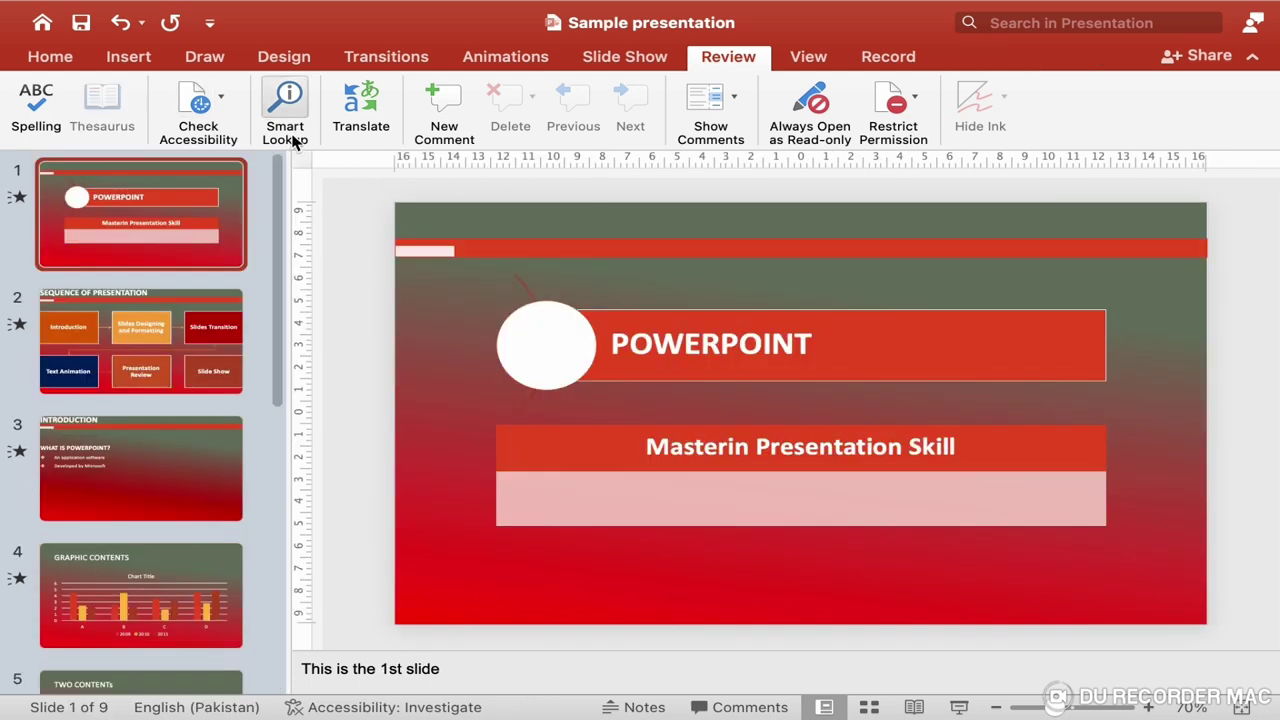
pyautogui.click(199, 108)
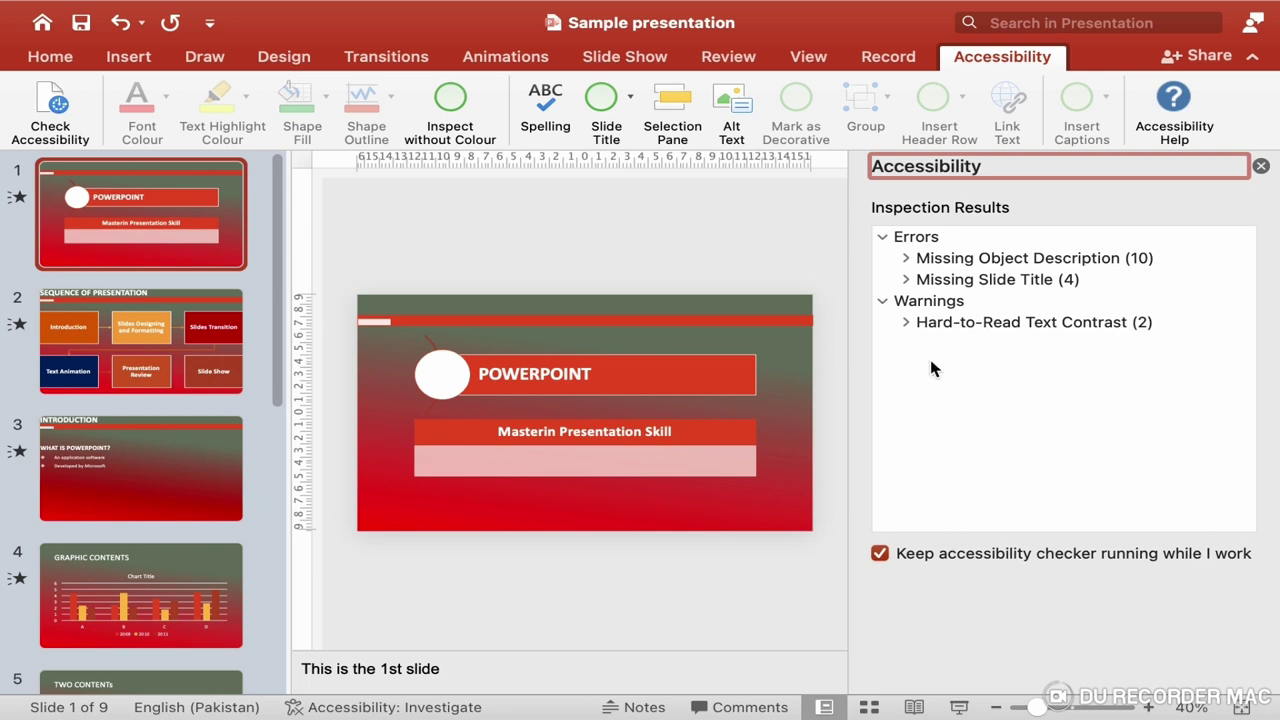
pyautogui.click(927, 244)
pyautogui.click(948, 263)
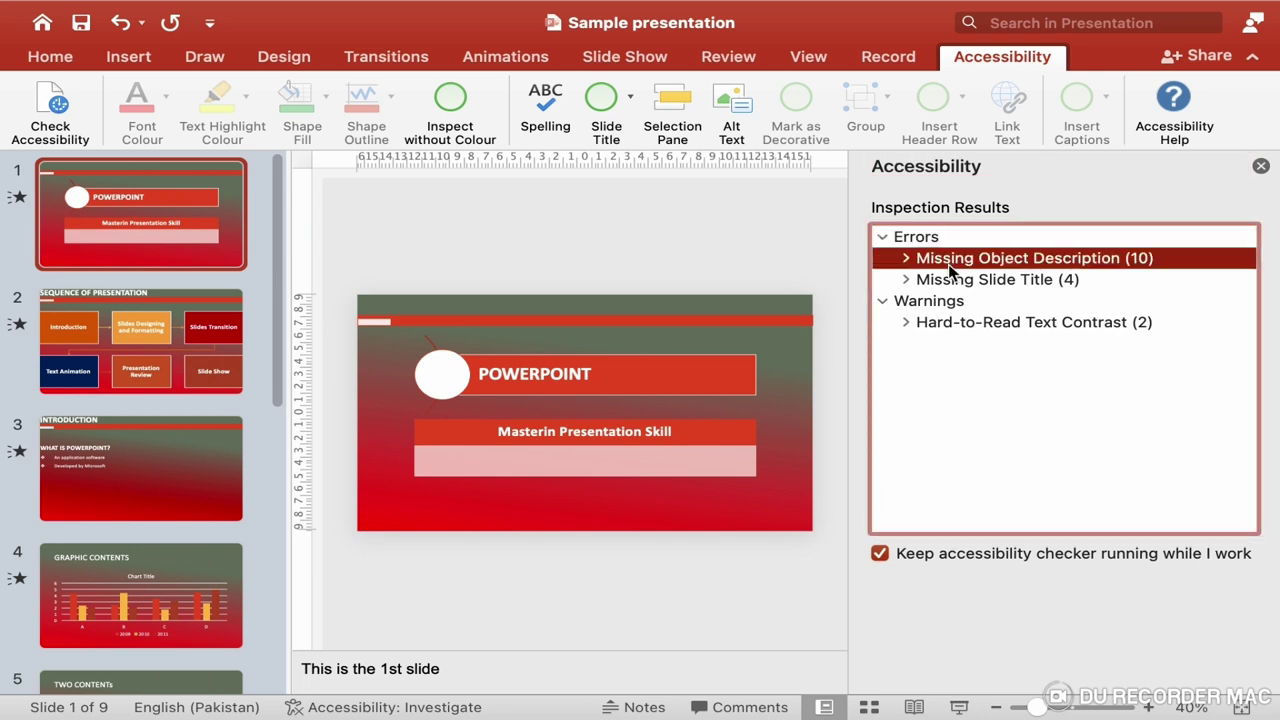
pyautogui.click(950, 284)
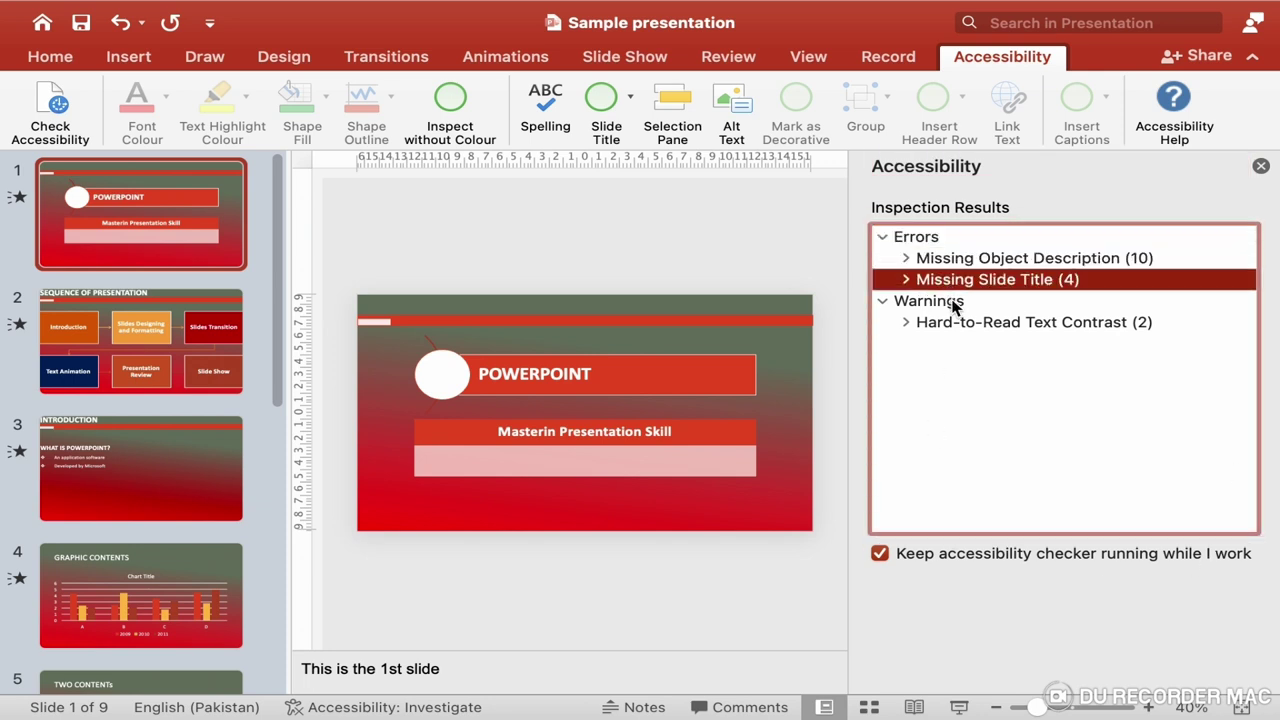
pyautogui.click(954, 302)
pyautogui.click(956, 322)
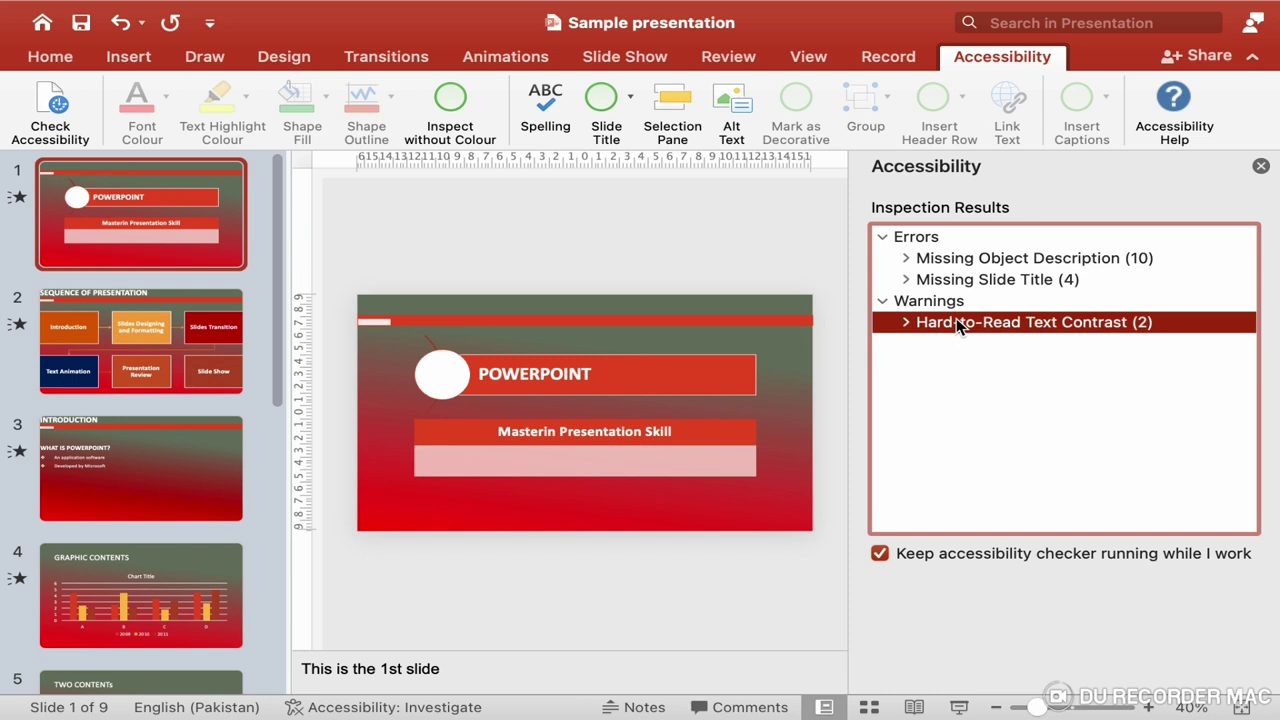
pyautogui.click(968, 262)
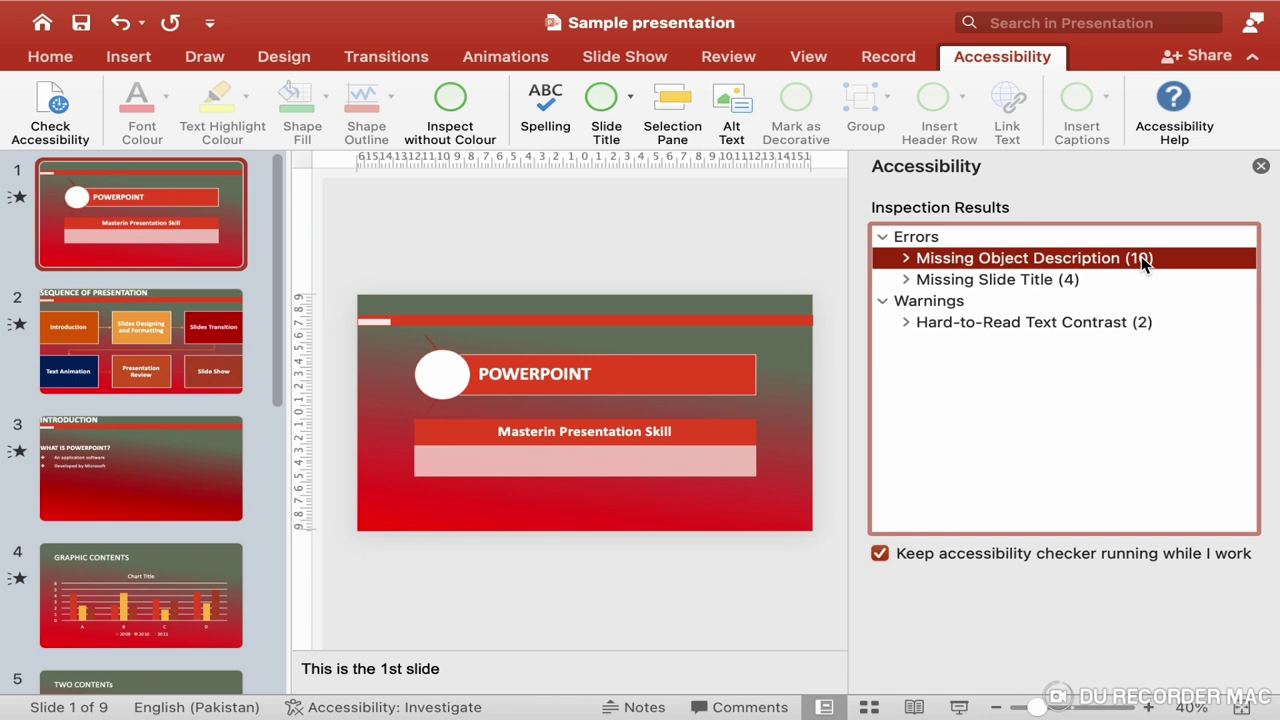
# Compare slides 2, 4 and 5 and the slide 4 chart against the Missing Slide Title errors
pyautogui.click(138, 318)
pyautogui.click(135, 458)
pyautogui.click(142, 560)
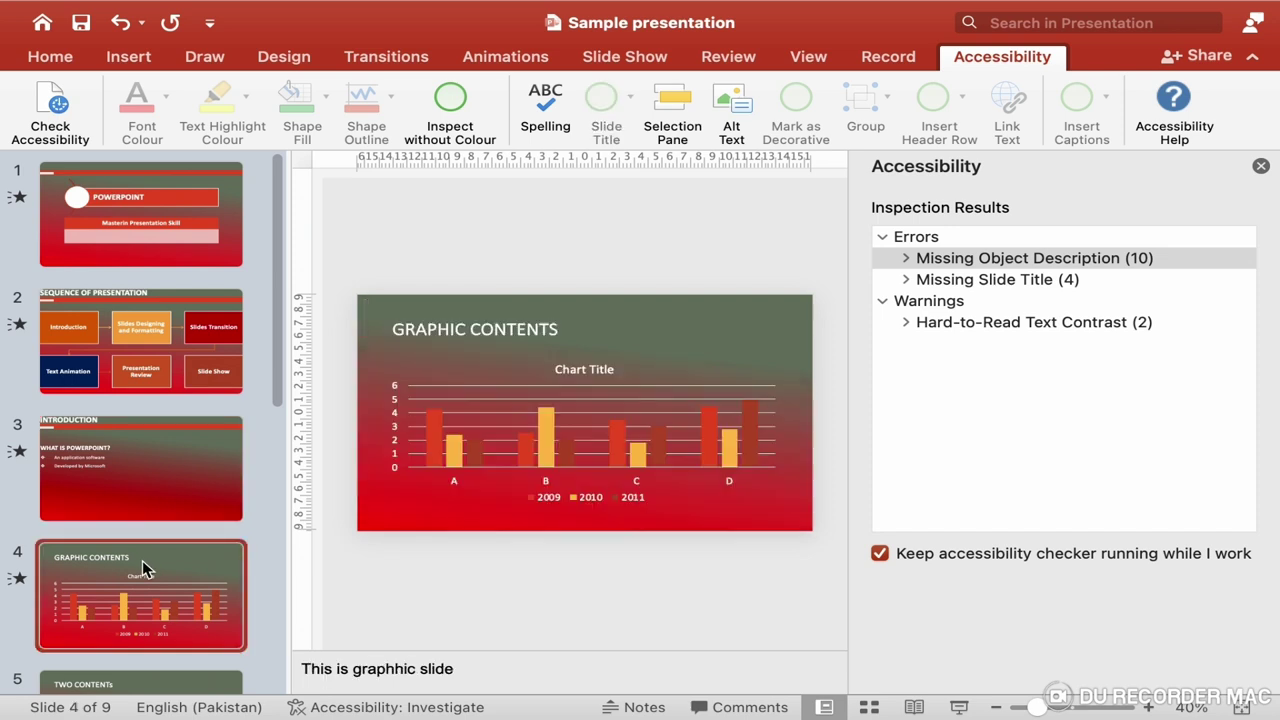
pyautogui.scroll(-2, 142, 560)
pyautogui.click(142, 560)
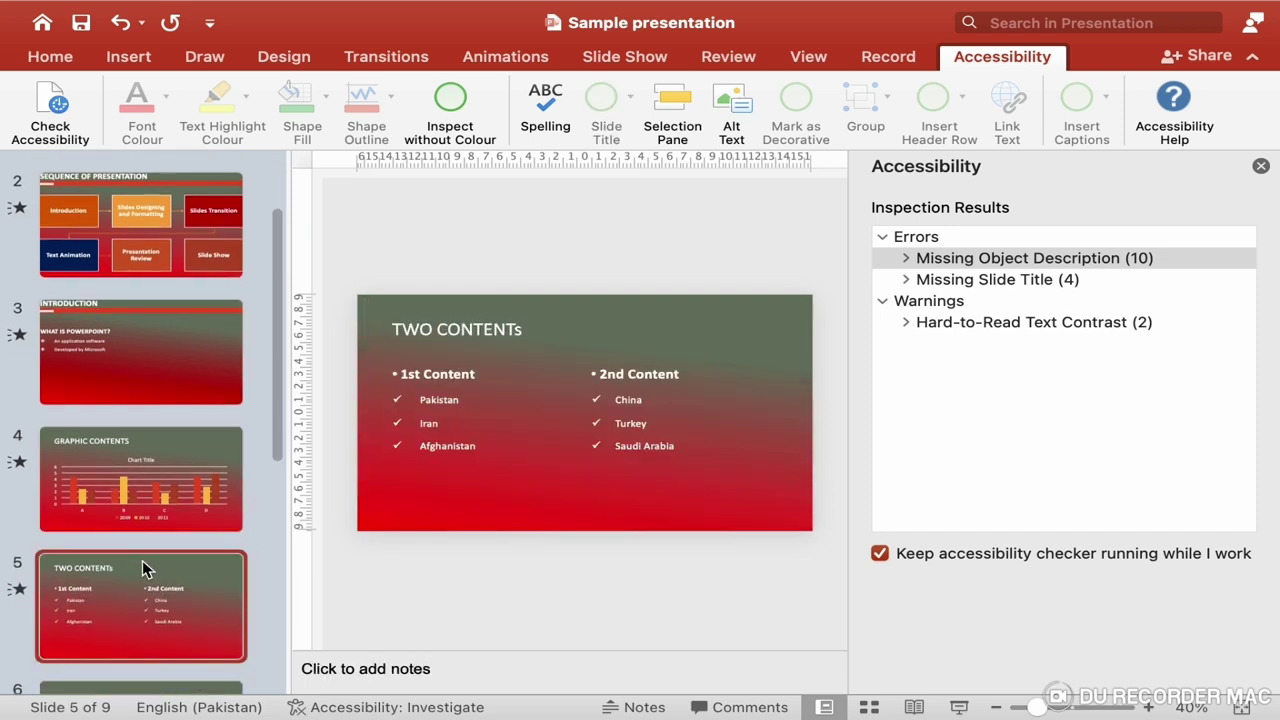
pyautogui.click(165, 493)
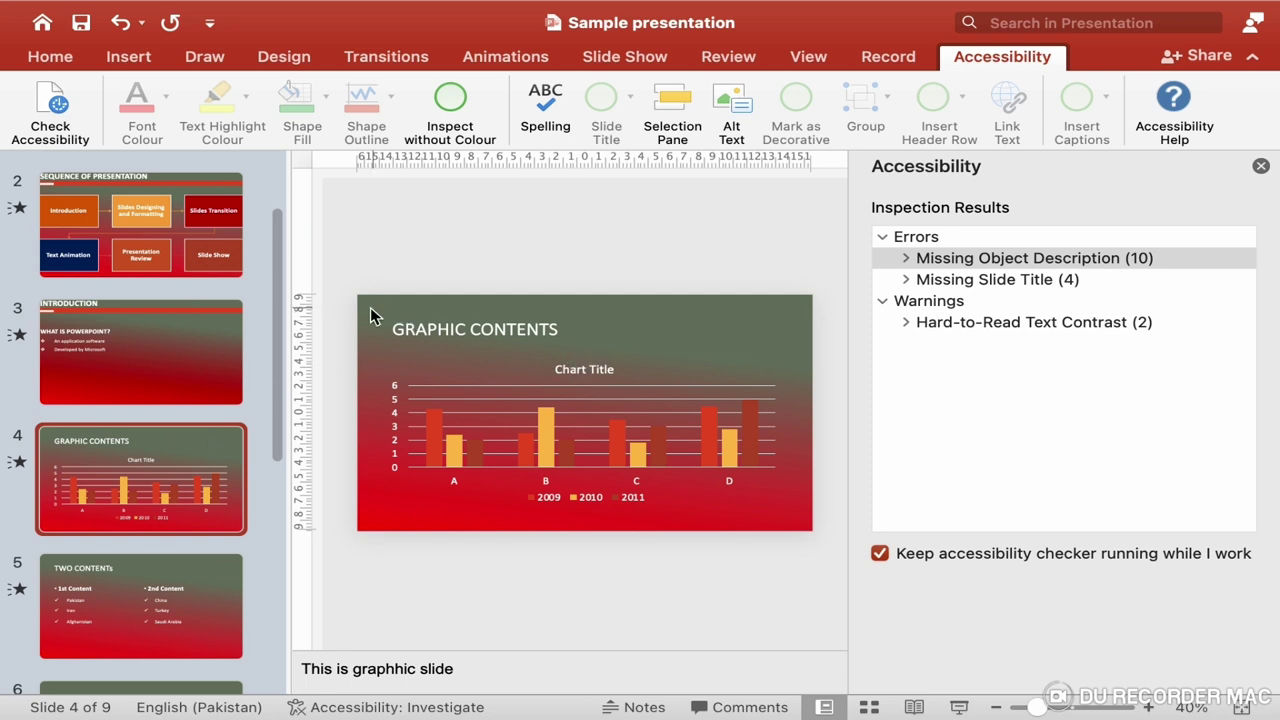
pyautogui.click(681, 474)
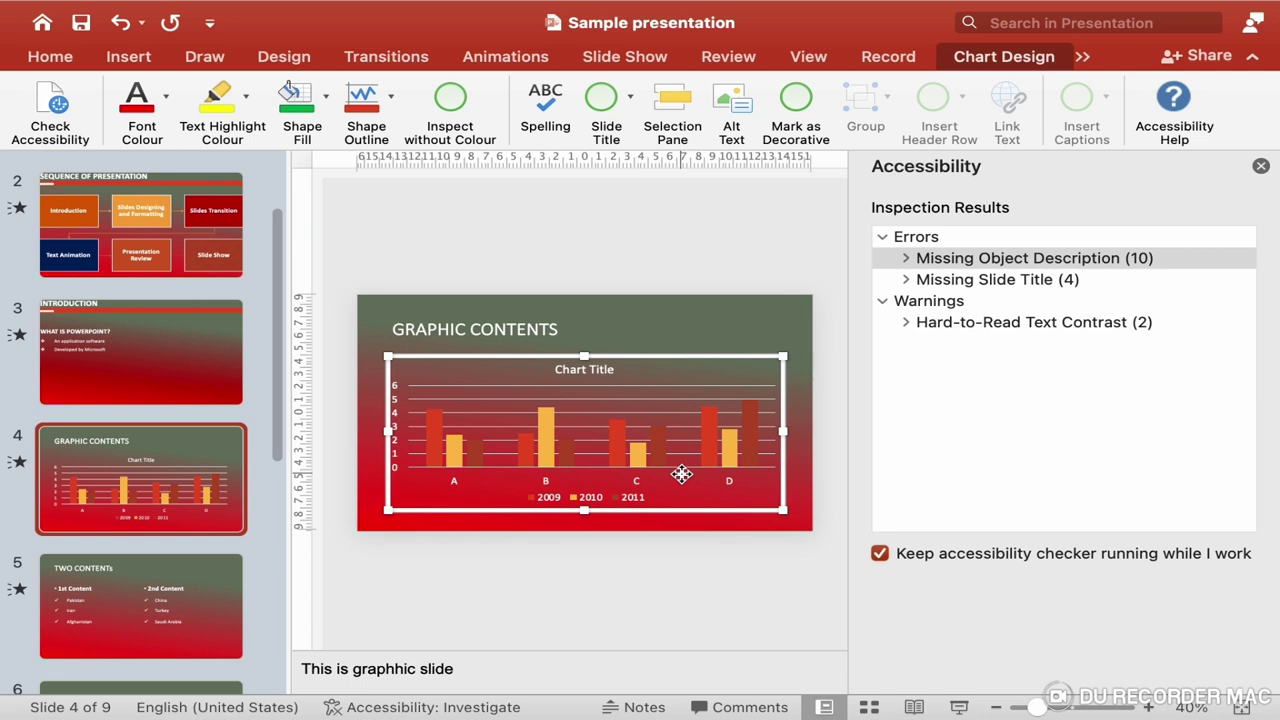
pyautogui.click(1047, 283)
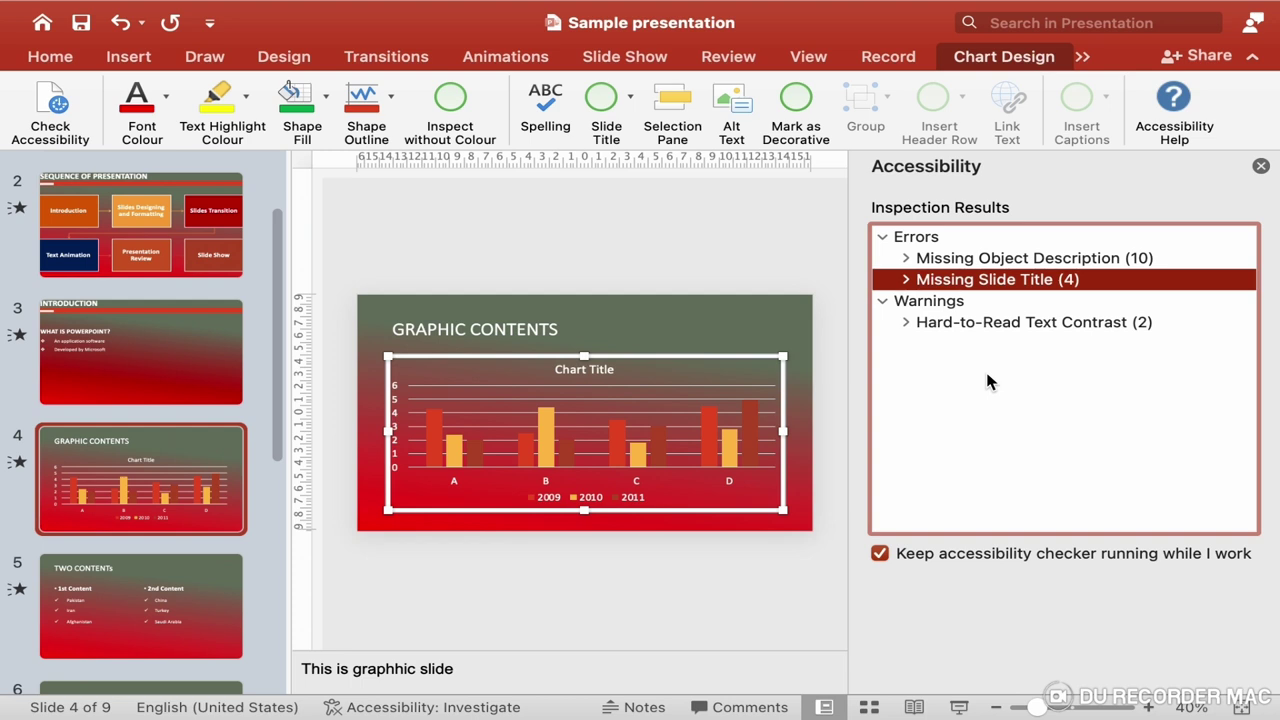
pyautogui.click(144, 229)
# Check the top title bars on the title slide and the Sequence of Presentation slide
pyautogui.scroll(3, 146, 229)
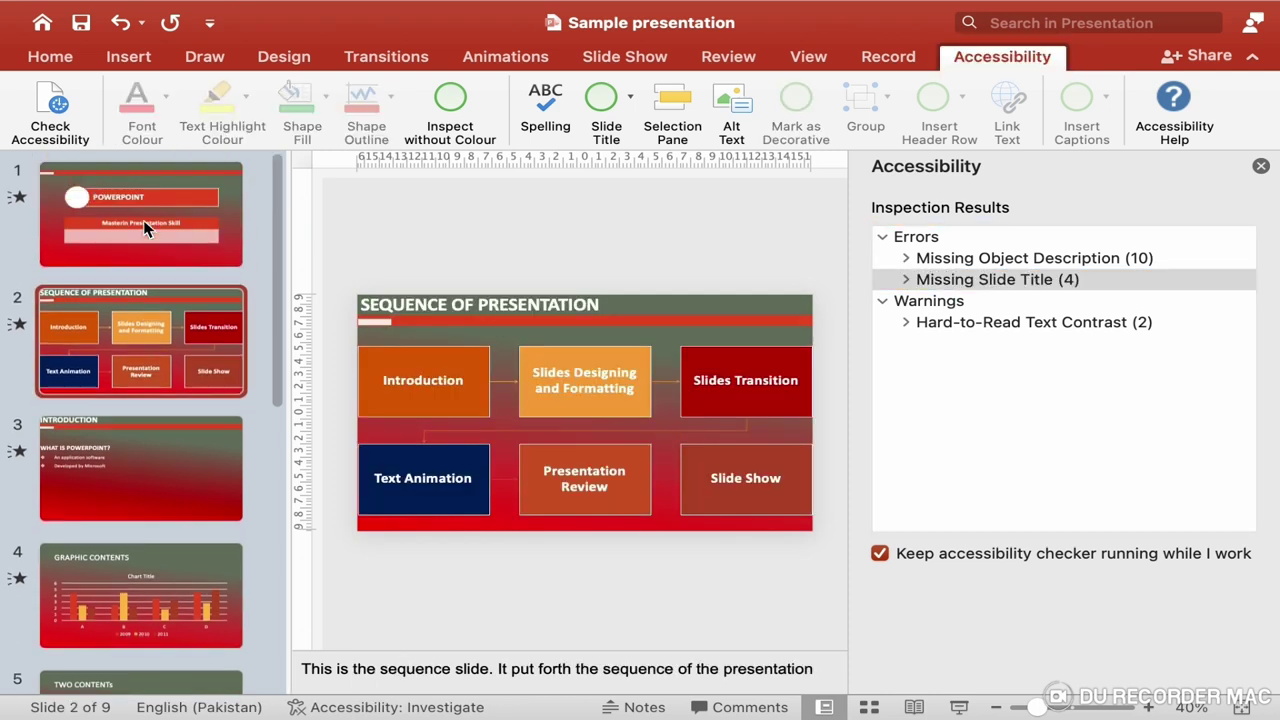
pyautogui.click(146, 256)
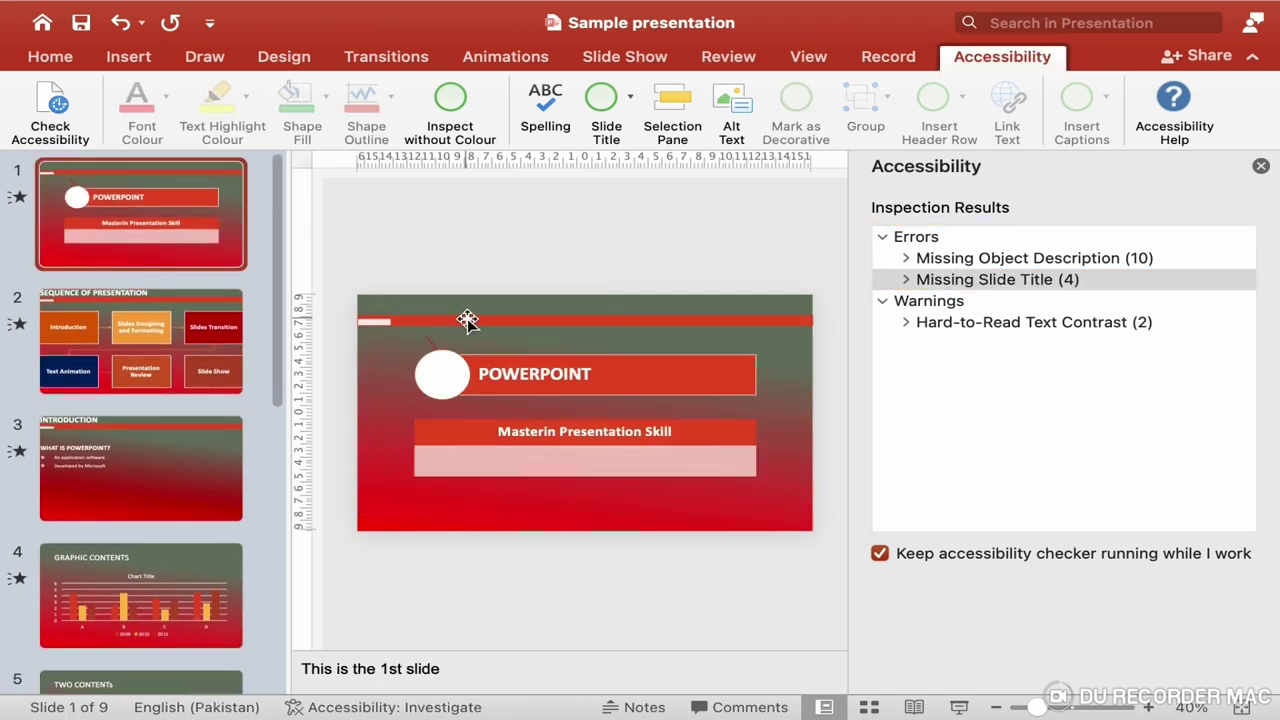
pyautogui.click(596, 325)
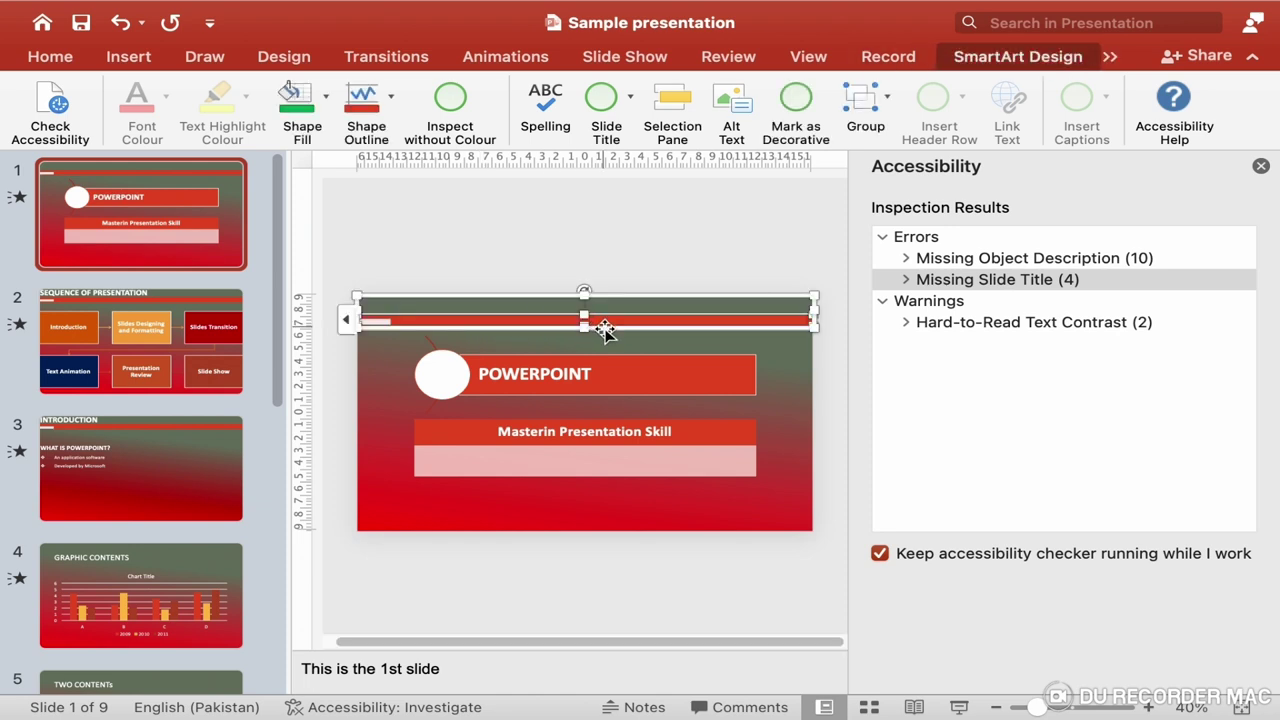
pyautogui.click(603, 327)
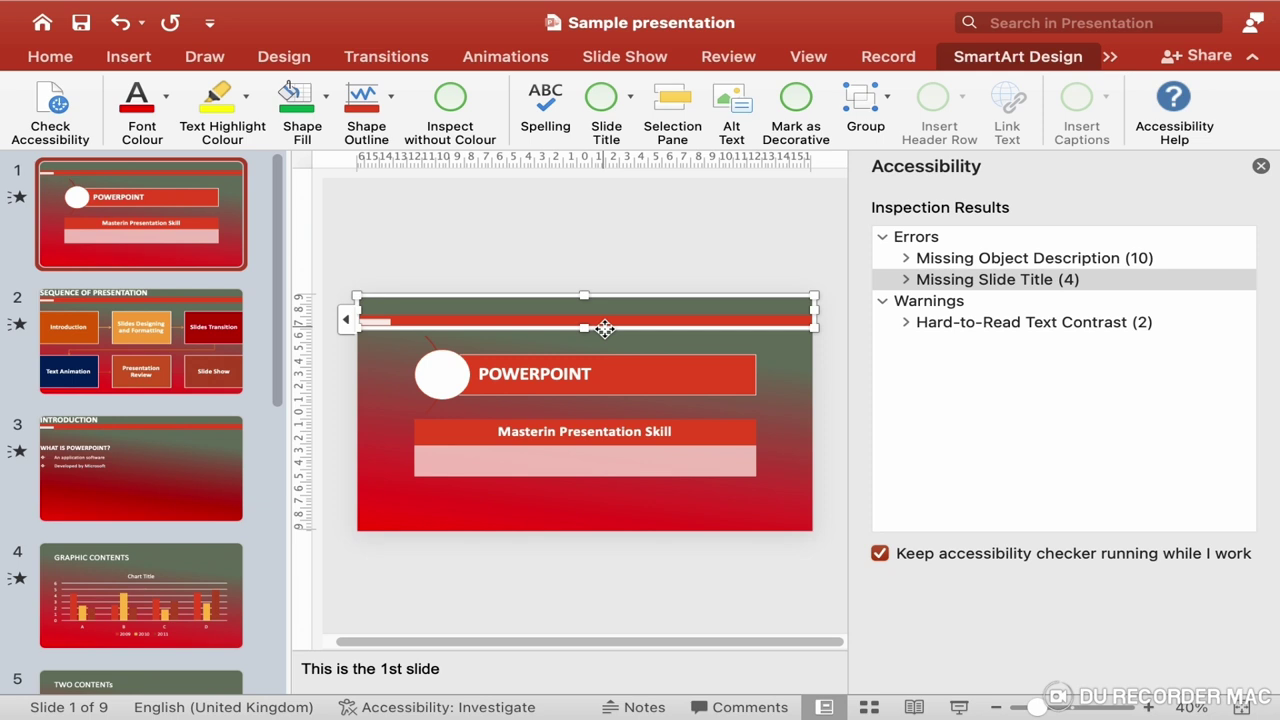
pyautogui.click(198, 360)
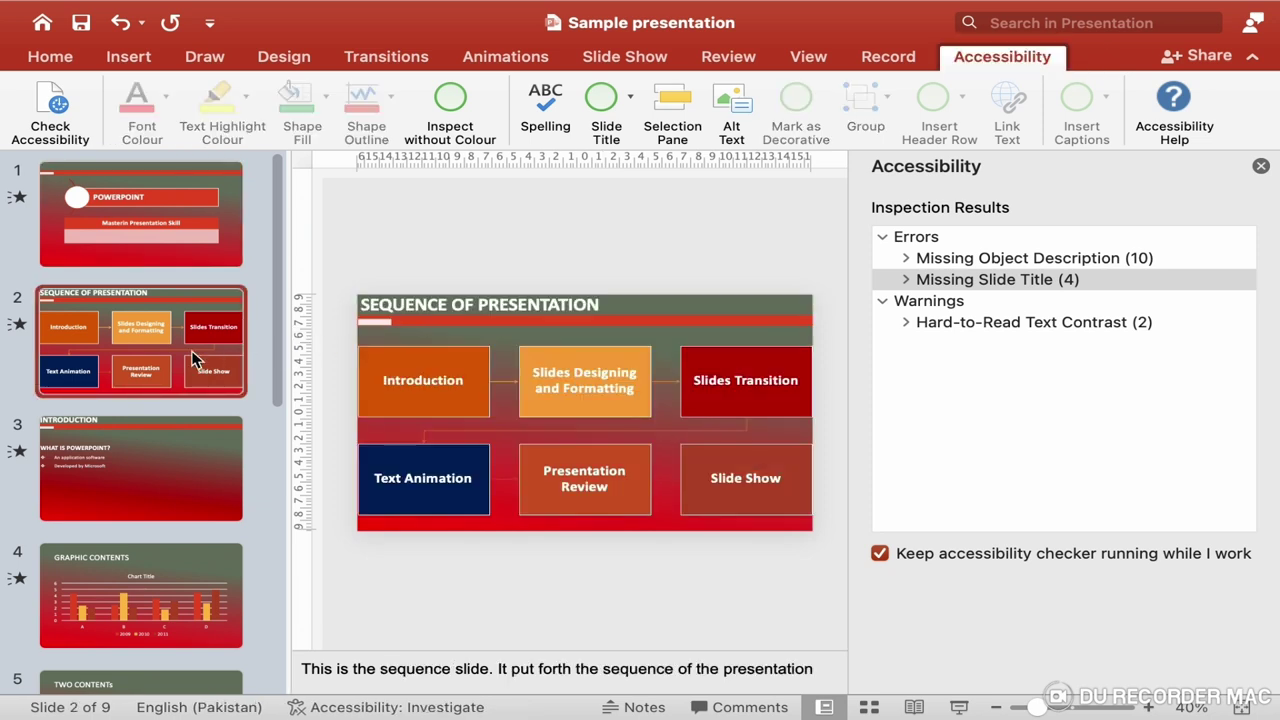
pyautogui.click(532, 321)
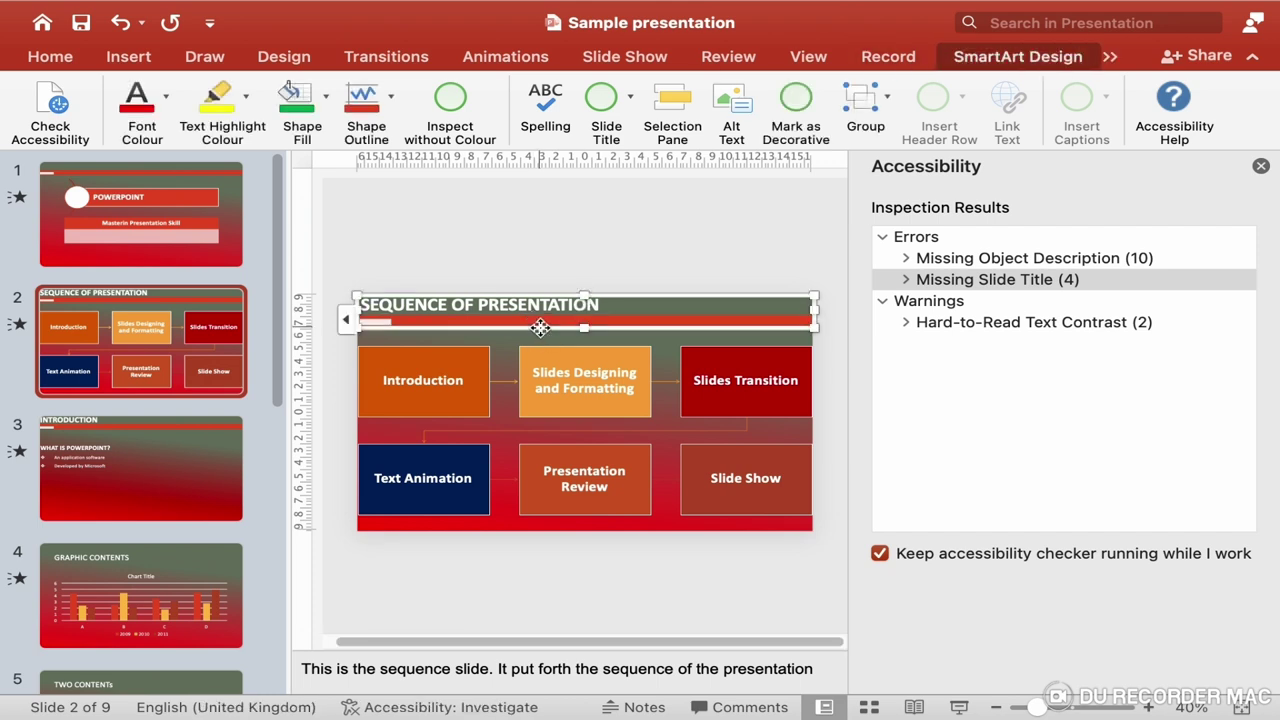
# Check the INTRODUCTION, GRAPHIC CONTENTS and TWO CONTENTs titles, ending on the Secretary org chart
pyautogui.click(200, 470)
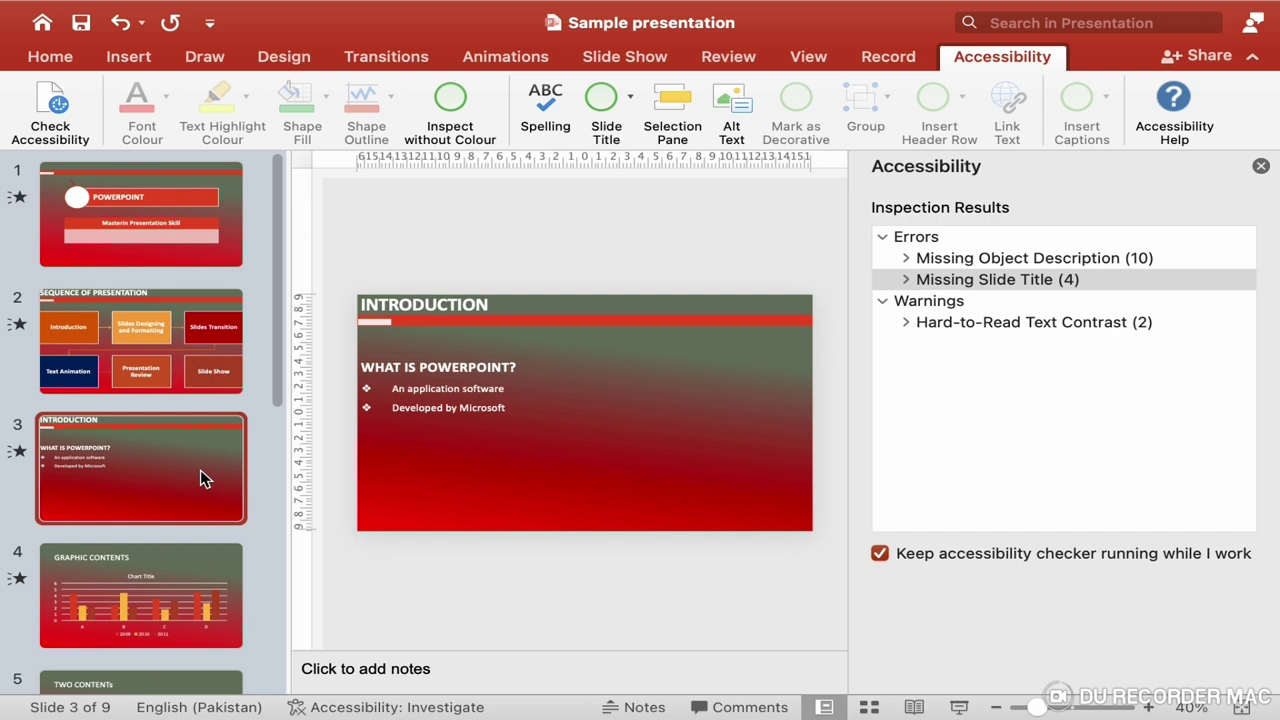
pyautogui.click(148, 564)
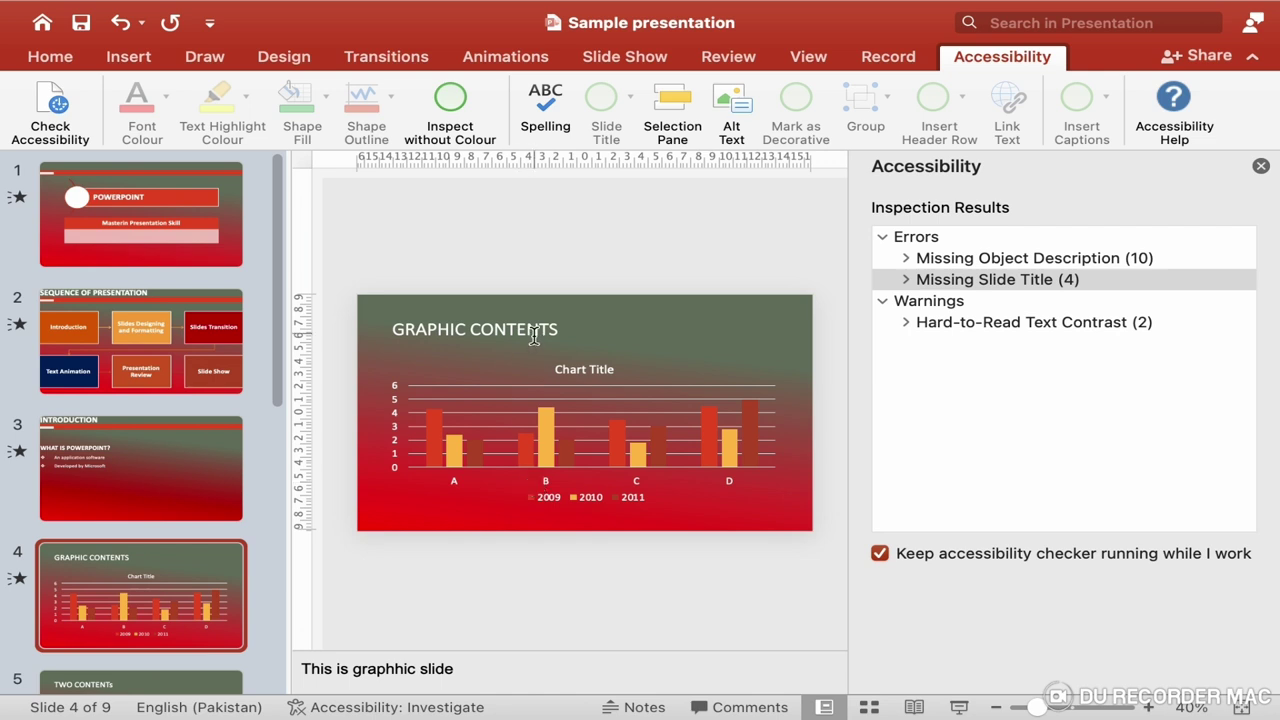
pyautogui.click(527, 332)
pyautogui.click(617, 307)
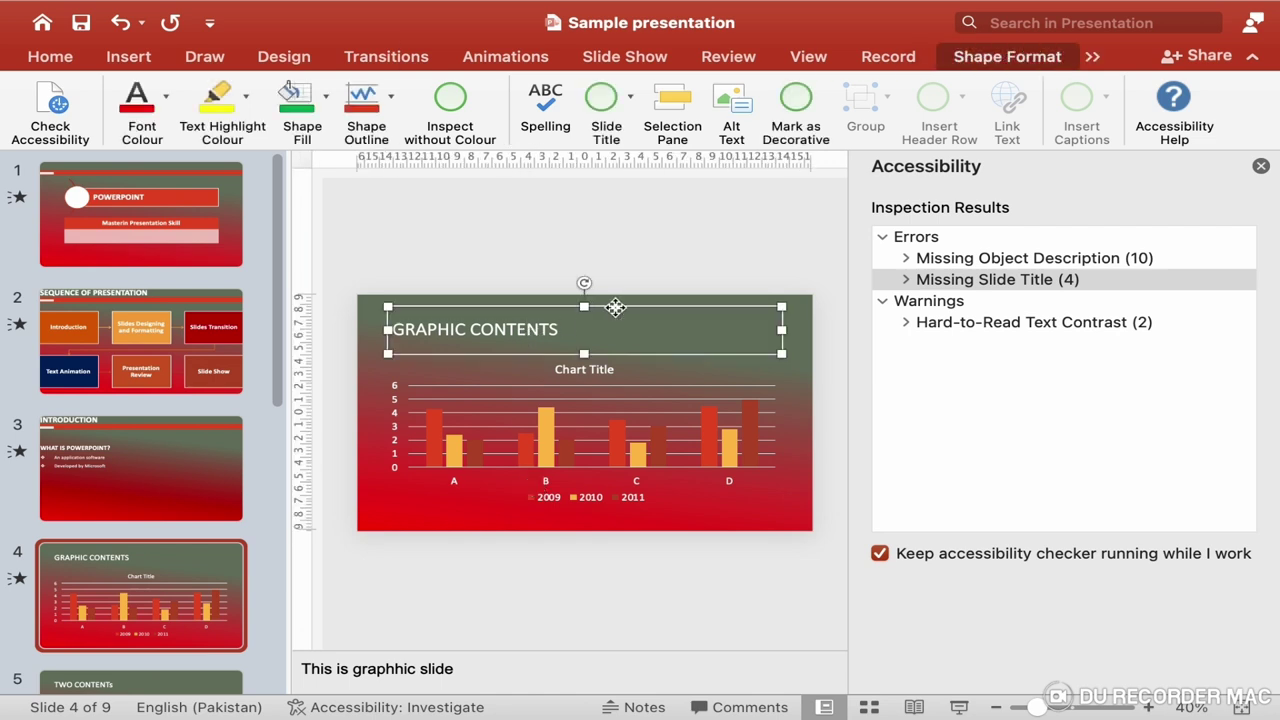
pyautogui.scroll(-2, 150, 595)
pyautogui.click(150, 595)
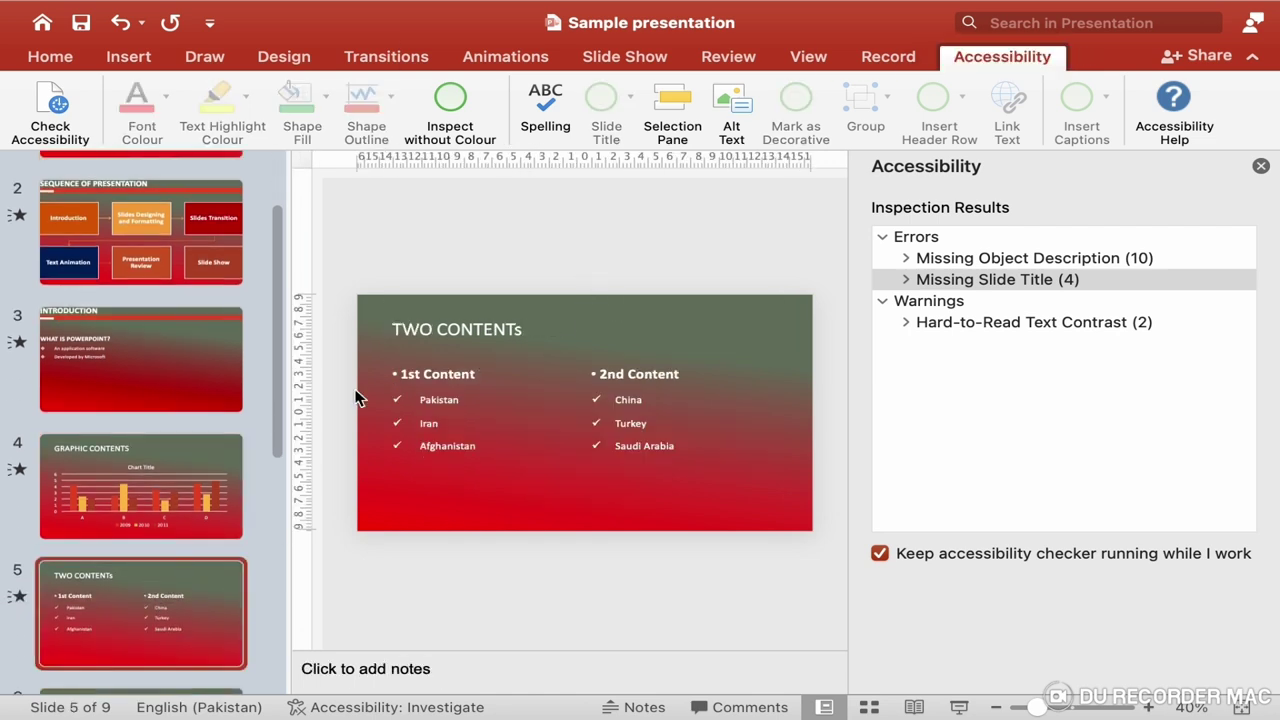
pyautogui.click(446, 333)
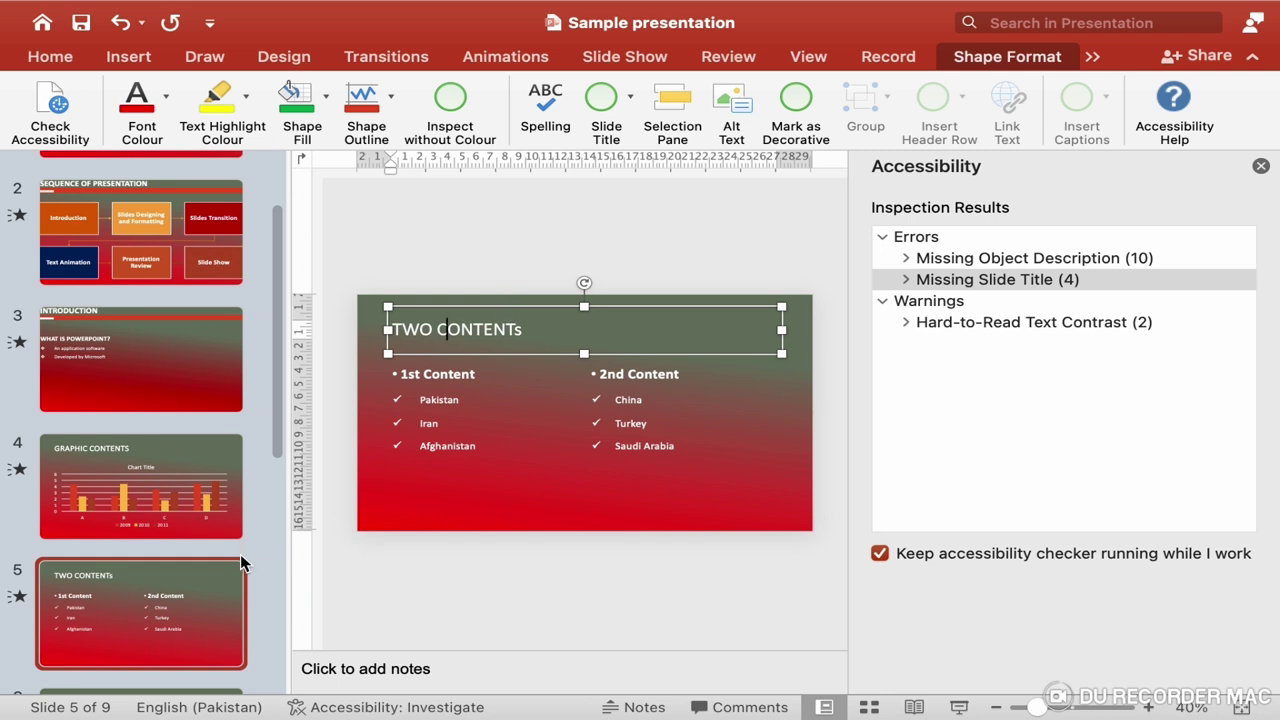
pyautogui.scroll(-2, 240, 554)
pyautogui.click(166, 606)
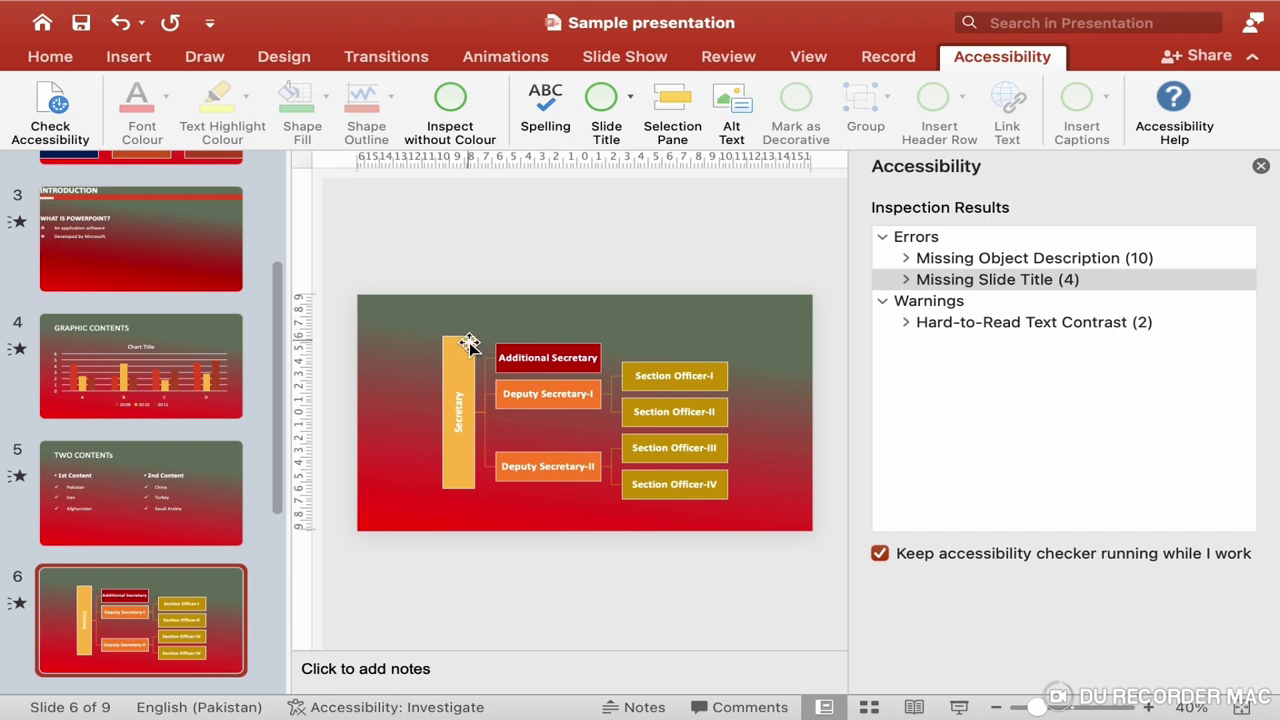
# Apply the Title and Content layout to slide 6, trial the title 'Hiererachy', then remove it
pyautogui.click(44, 60)
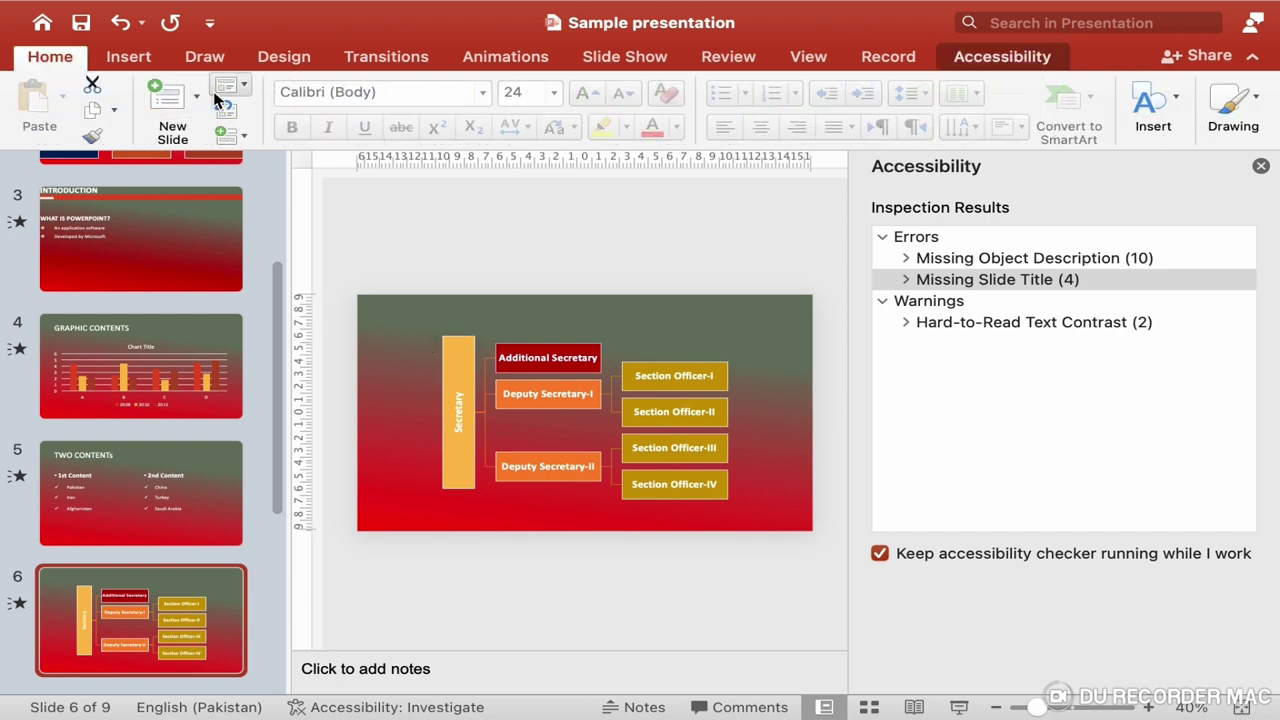
pyautogui.click(245, 92)
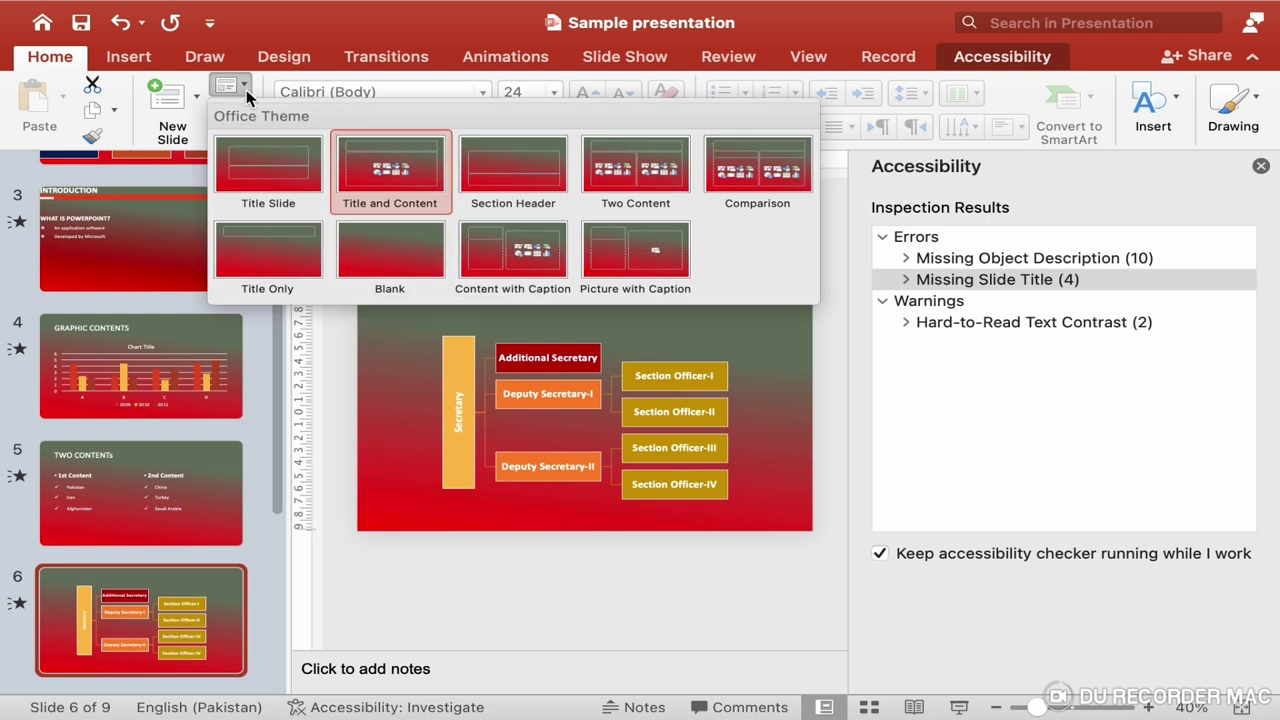
pyautogui.click(394, 181)
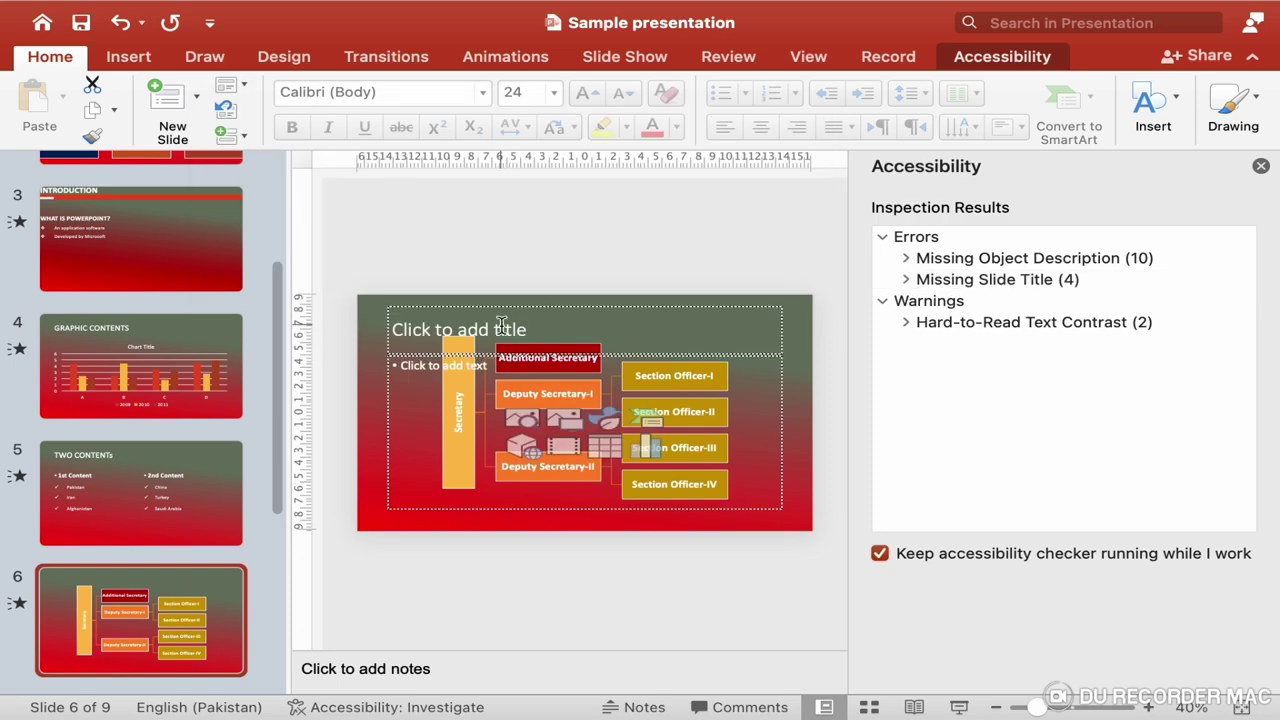
pyautogui.click(502, 325)
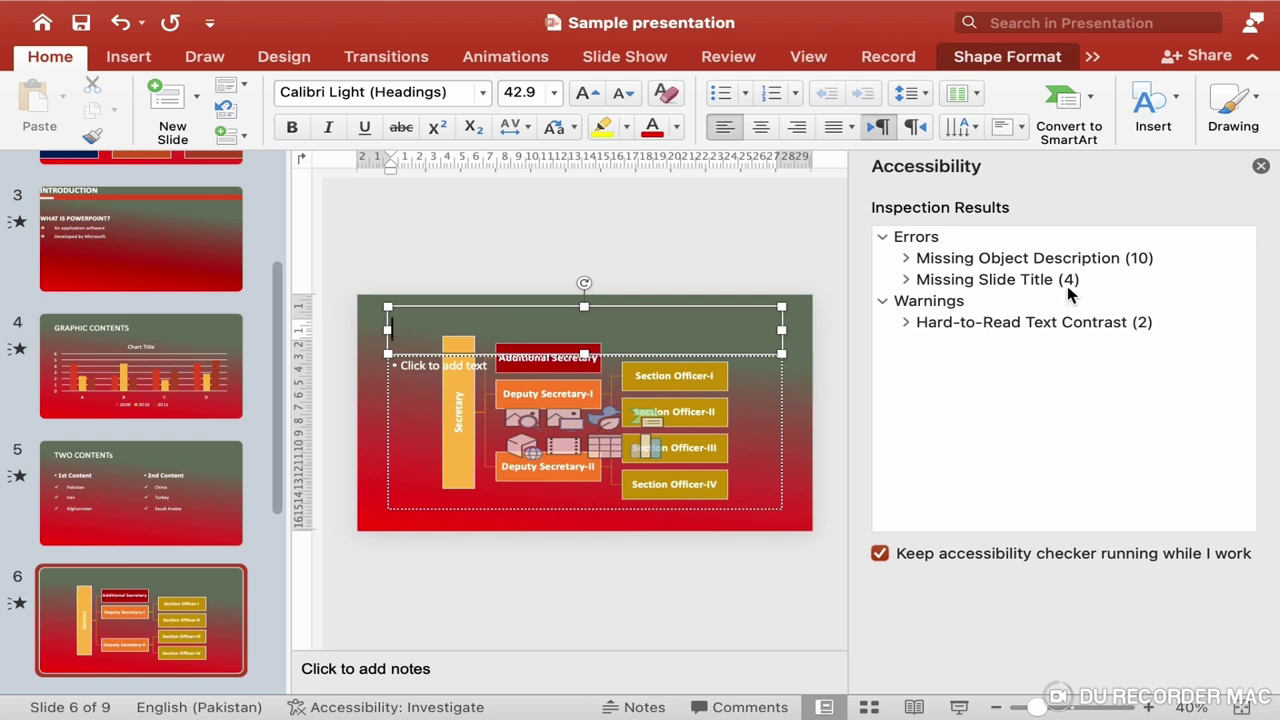
pyautogui.write('Hiere')
pyautogui.write('rachy')
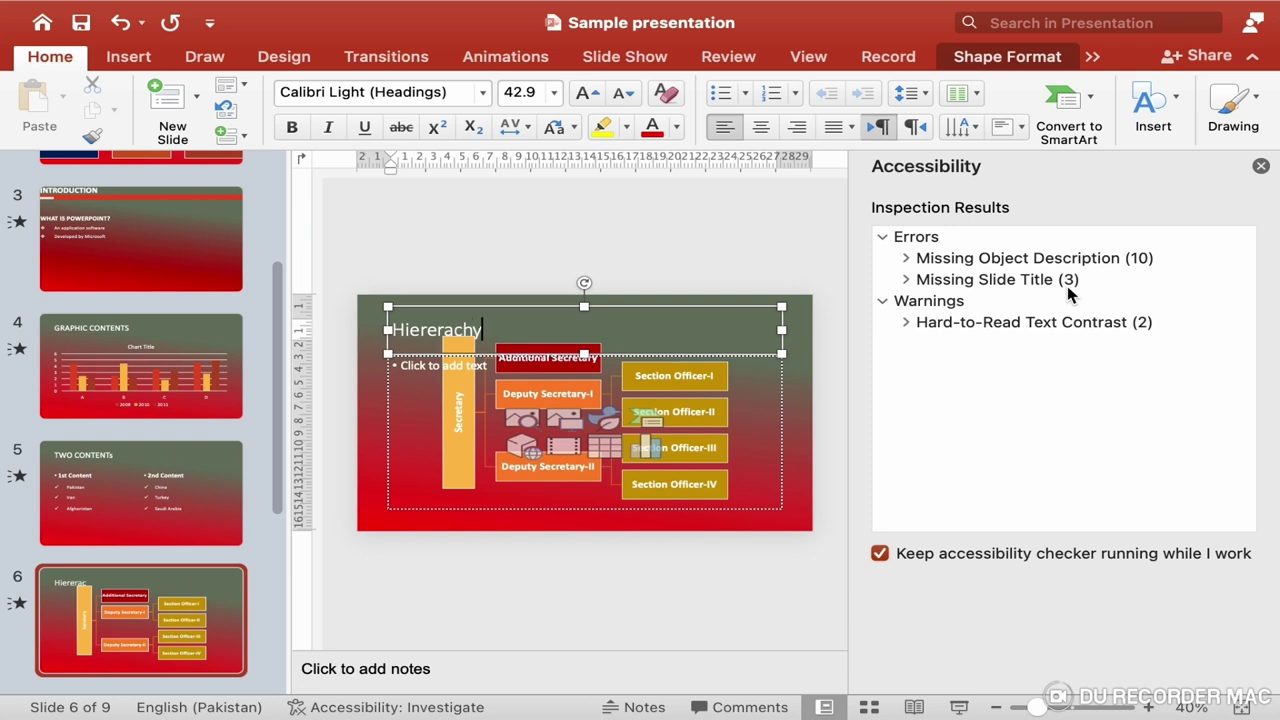
pyautogui.click(916, 493)
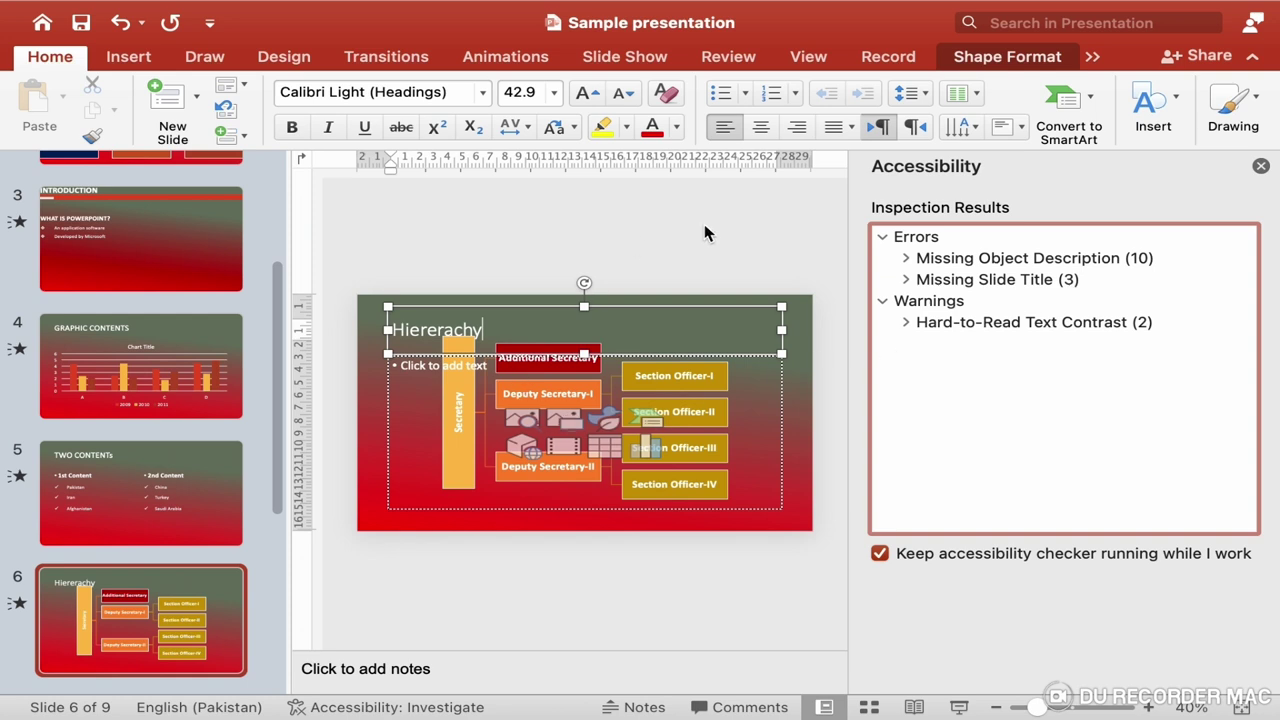
pyautogui.press('BackSpace')
pyautogui.press('BackSpace')
pyautogui.press('BackSpace')
pyautogui.press('BackSpace')
pyautogui.press('BackSpace')
pyautogui.press('BackSpace')
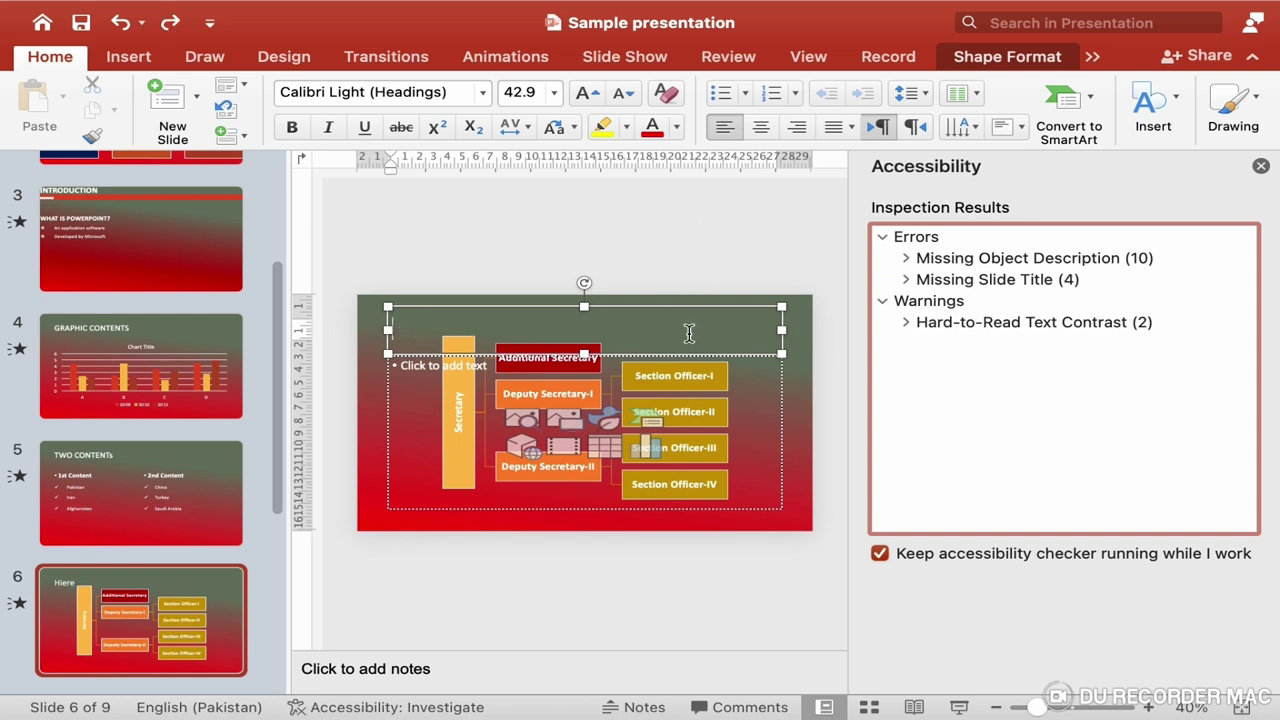
pyautogui.press('Escape')
pyautogui.press('Escape')
# Browse slides 7 to 9, checking the SYSTEM & APPLICATION SOFTWARE title
pyautogui.scroll(-3, 121, 629)
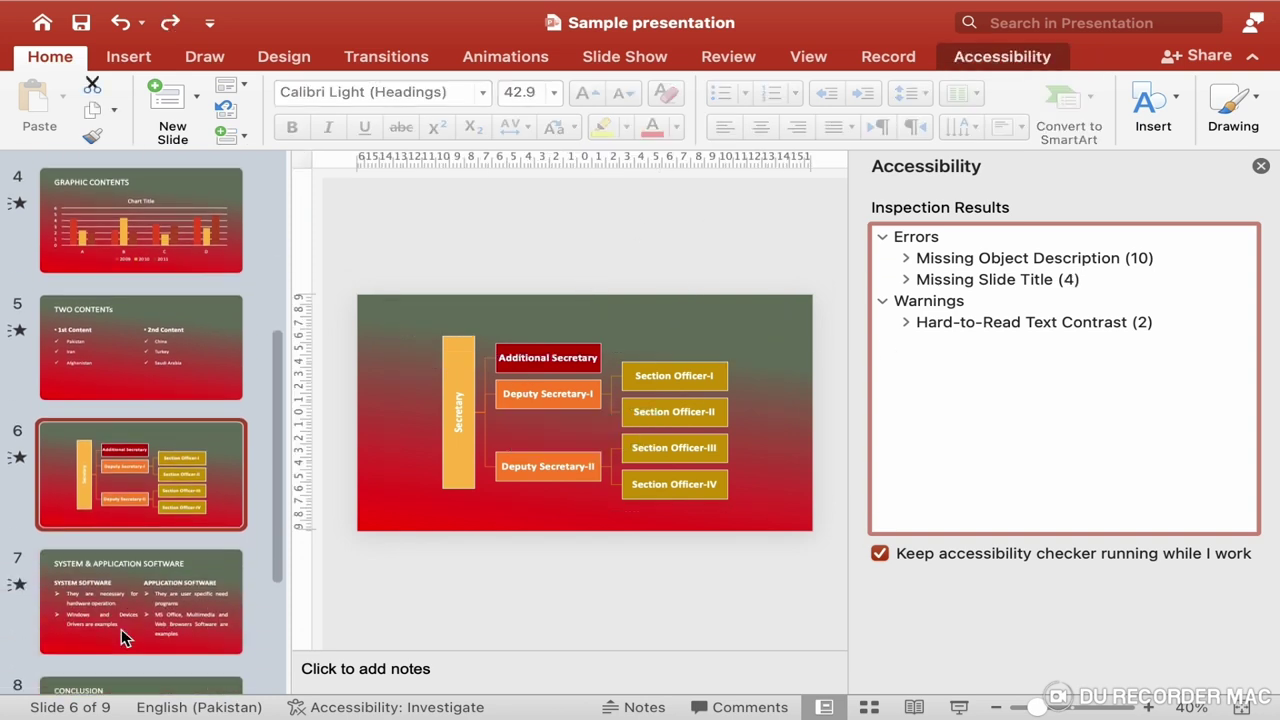
pyautogui.click(121, 629)
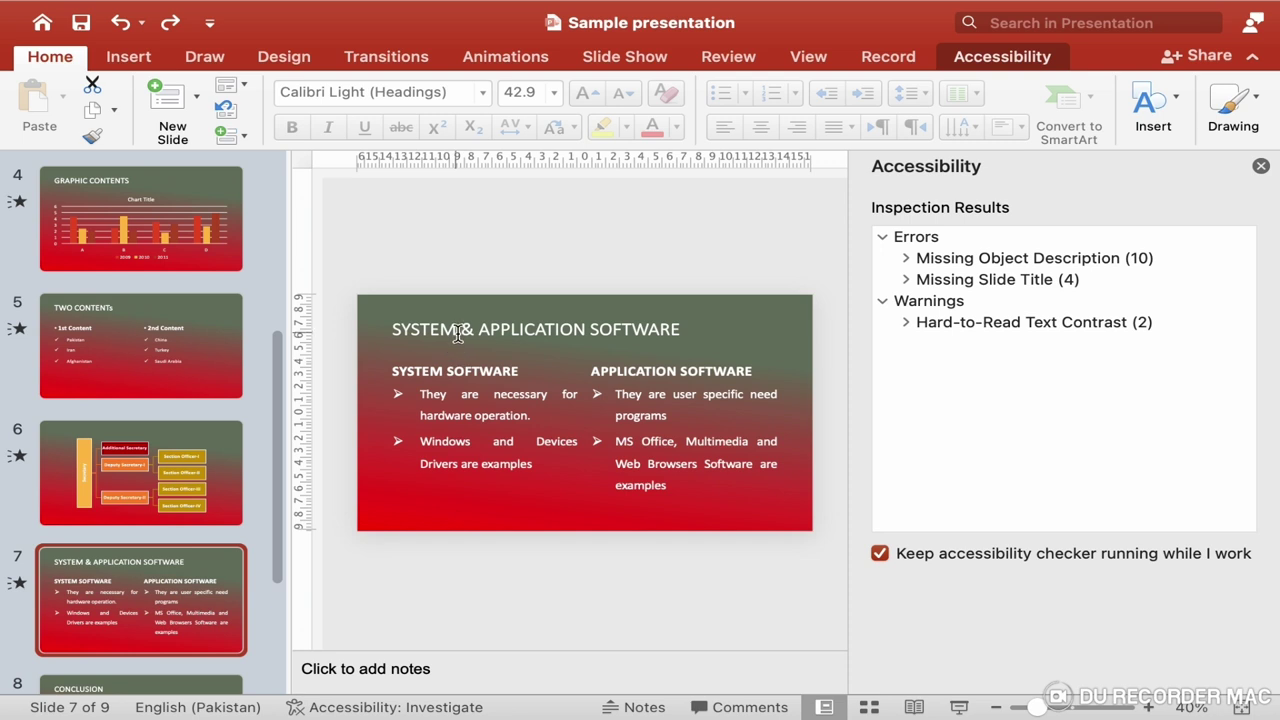
pyautogui.click(457, 329)
pyautogui.scroll(-1, 129, 598)
pyautogui.scroll(-3, 129, 598)
pyautogui.click(129, 598)
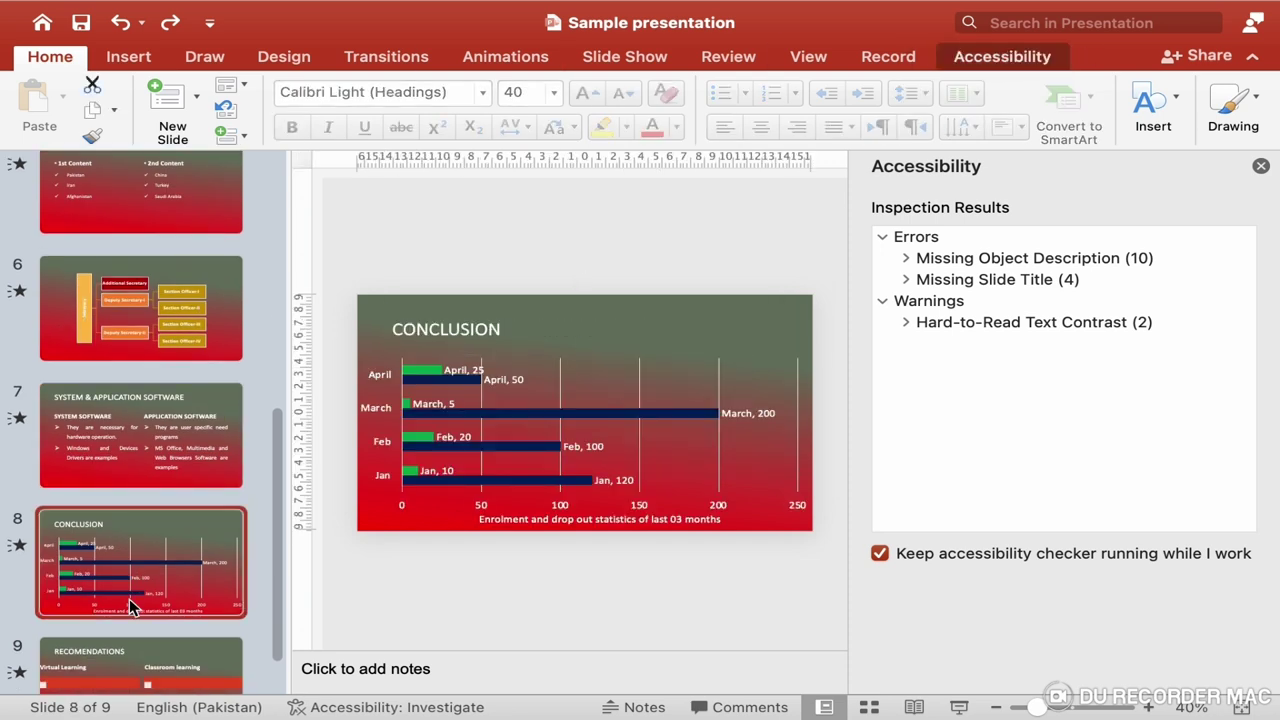
pyautogui.scroll(-1, 140, 628)
pyautogui.click(142, 640)
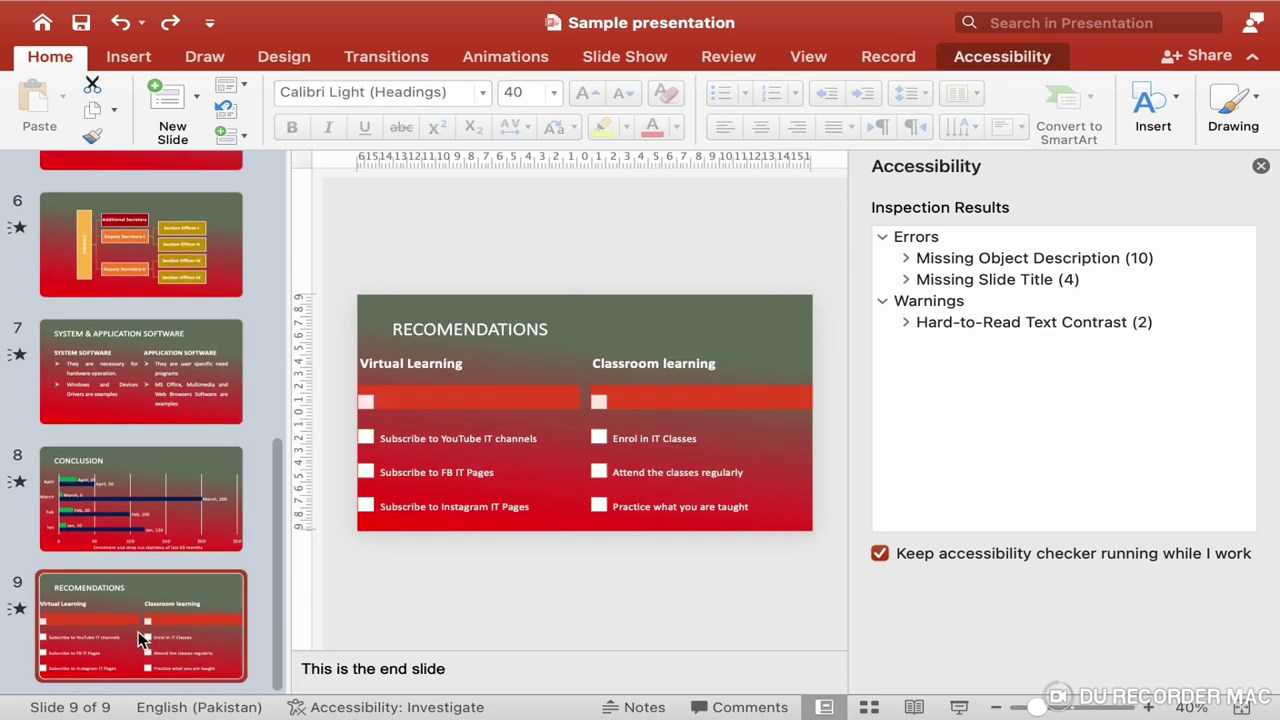
# Review the Warnings group, return to the CONCLUSION slide and close the accessibility checker
pyautogui.click(933, 305)
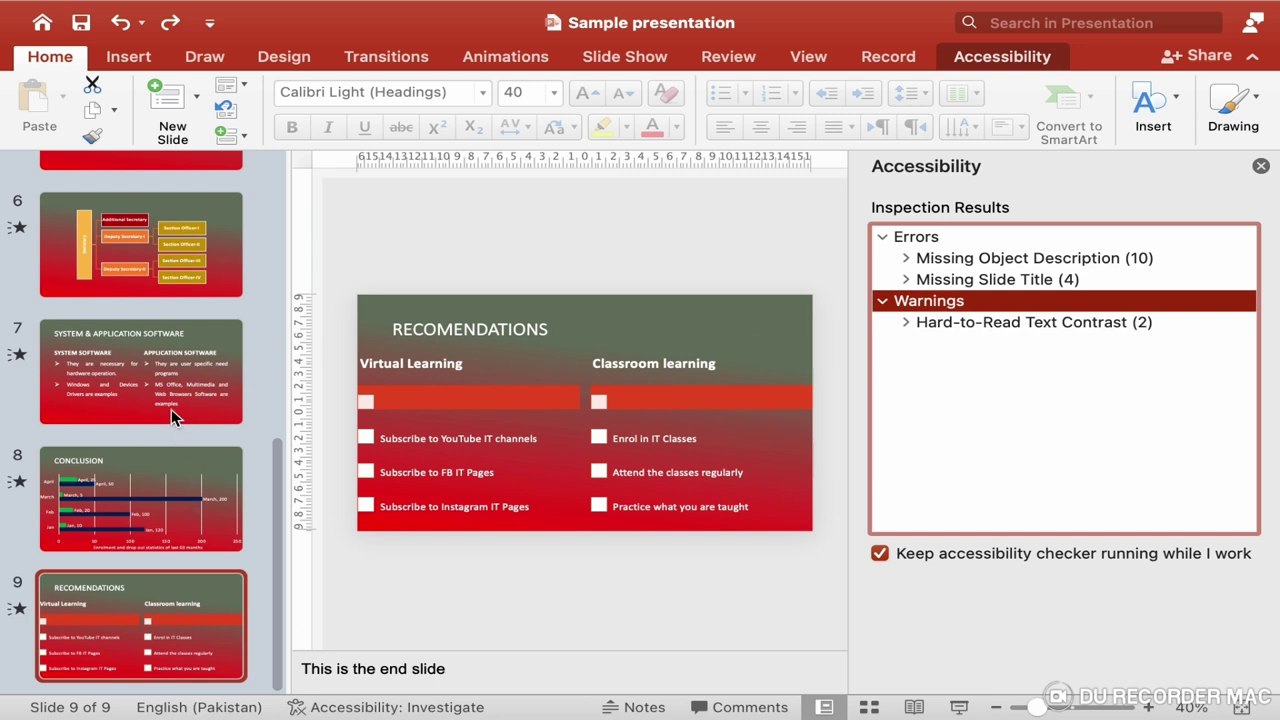
pyautogui.click(178, 516)
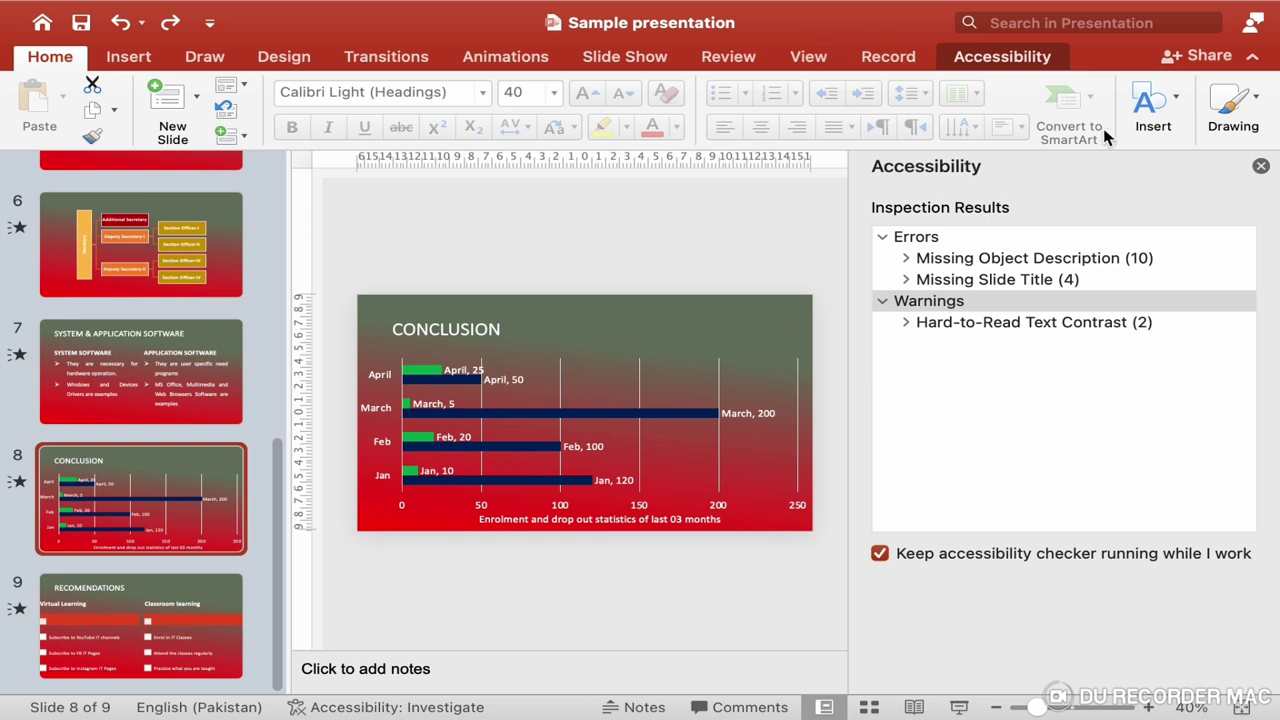
pyautogui.click(1260, 166)
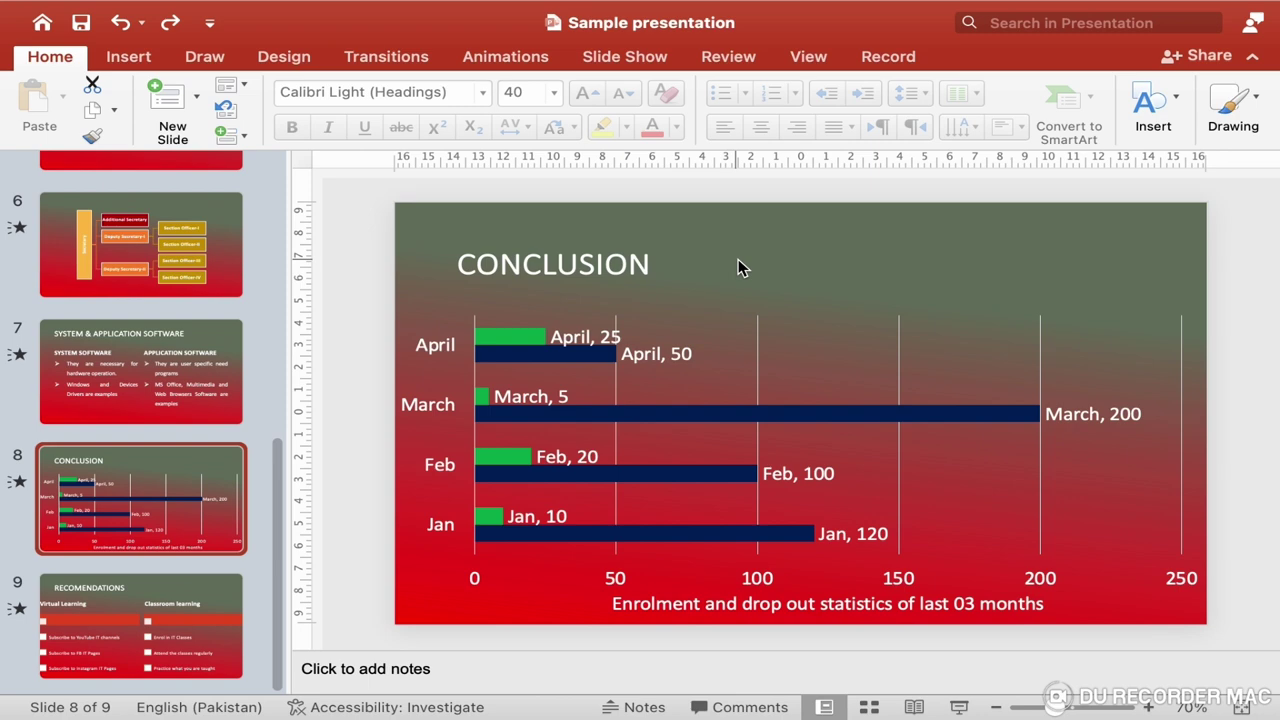
# Switch to the Review tab and move through the slides to the INTRODUCTION slide
pyautogui.click(230, 270)
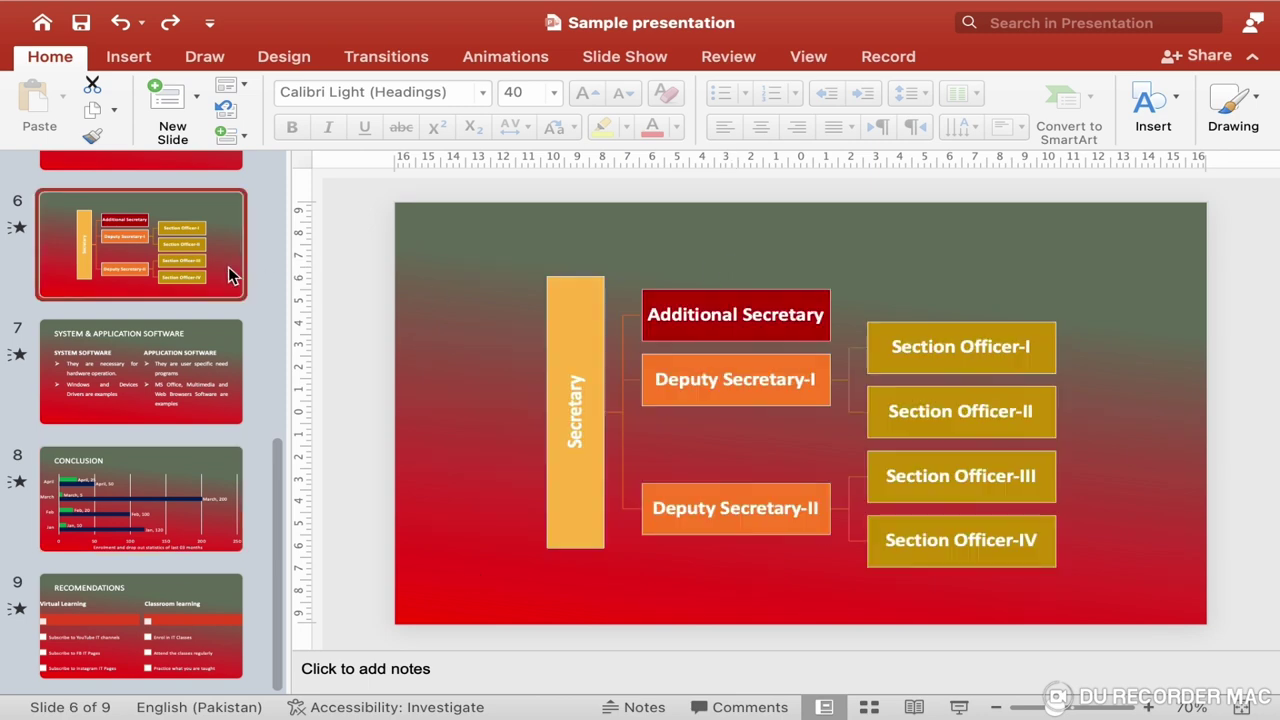
pyautogui.click(730, 56)
pyautogui.scroll(5, 175, 238)
pyautogui.scroll(3, 175, 238)
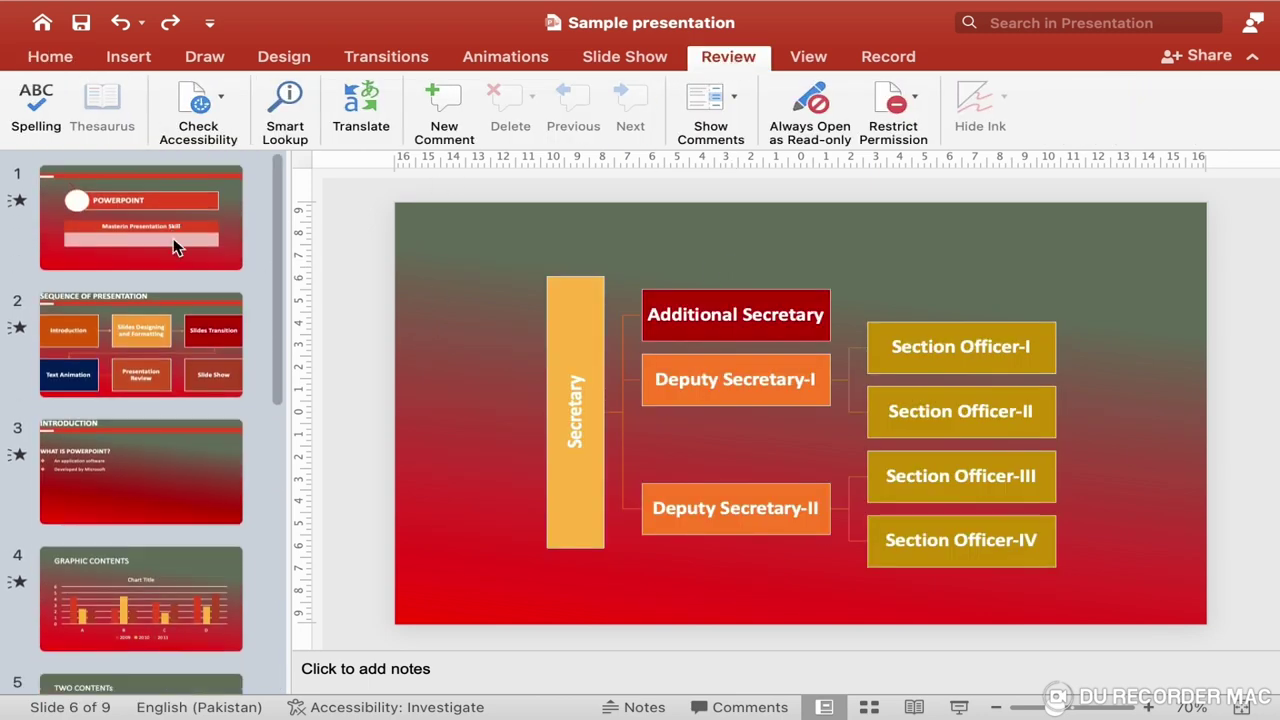
pyautogui.click(175, 248)
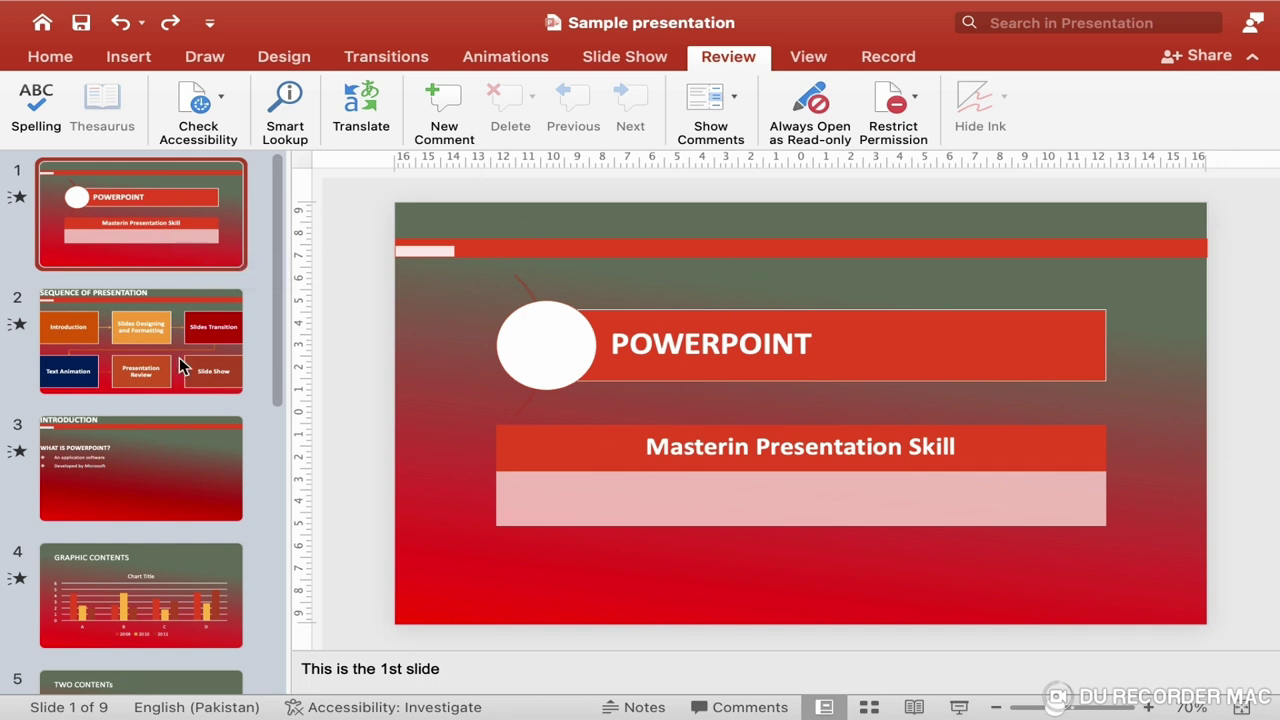
pyautogui.click(186, 366)
pyautogui.click(199, 238)
pyautogui.click(162, 463)
# Comment 'This is the introductory slide' on the WHAT IS POWERPOINT? text box, then close Comments
pyautogui.click(607, 360)
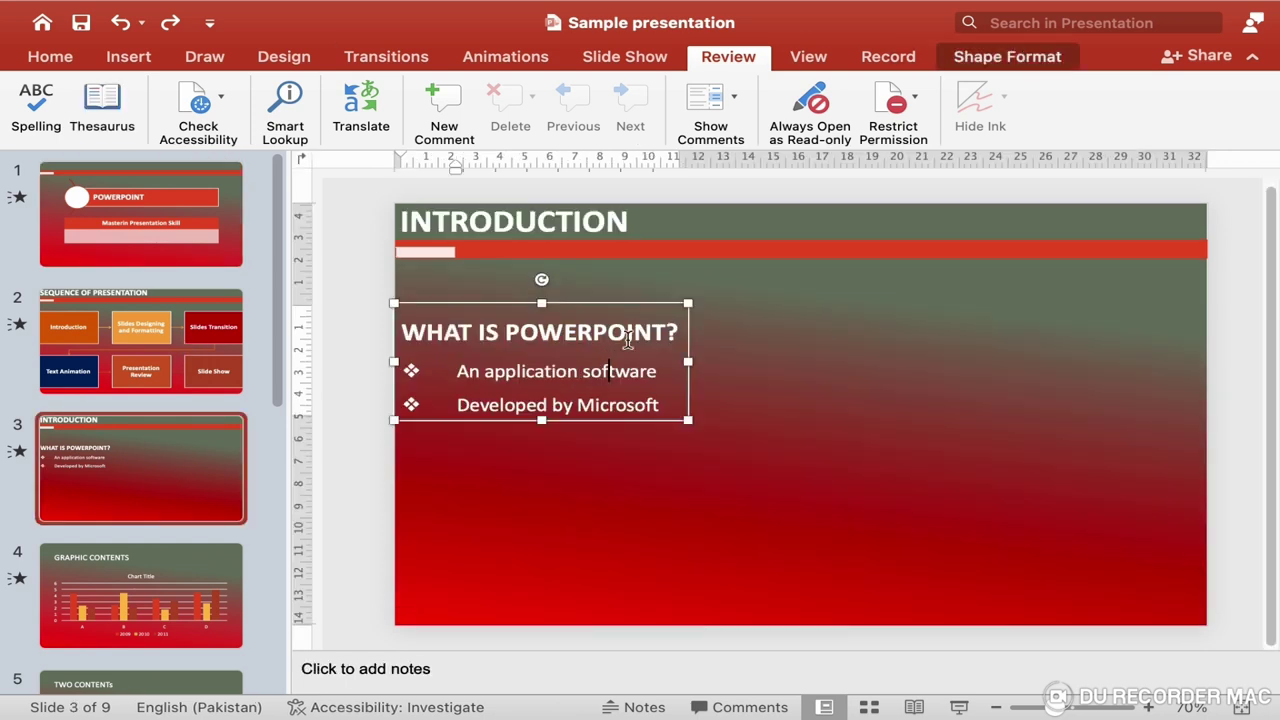
pyautogui.click(660, 305)
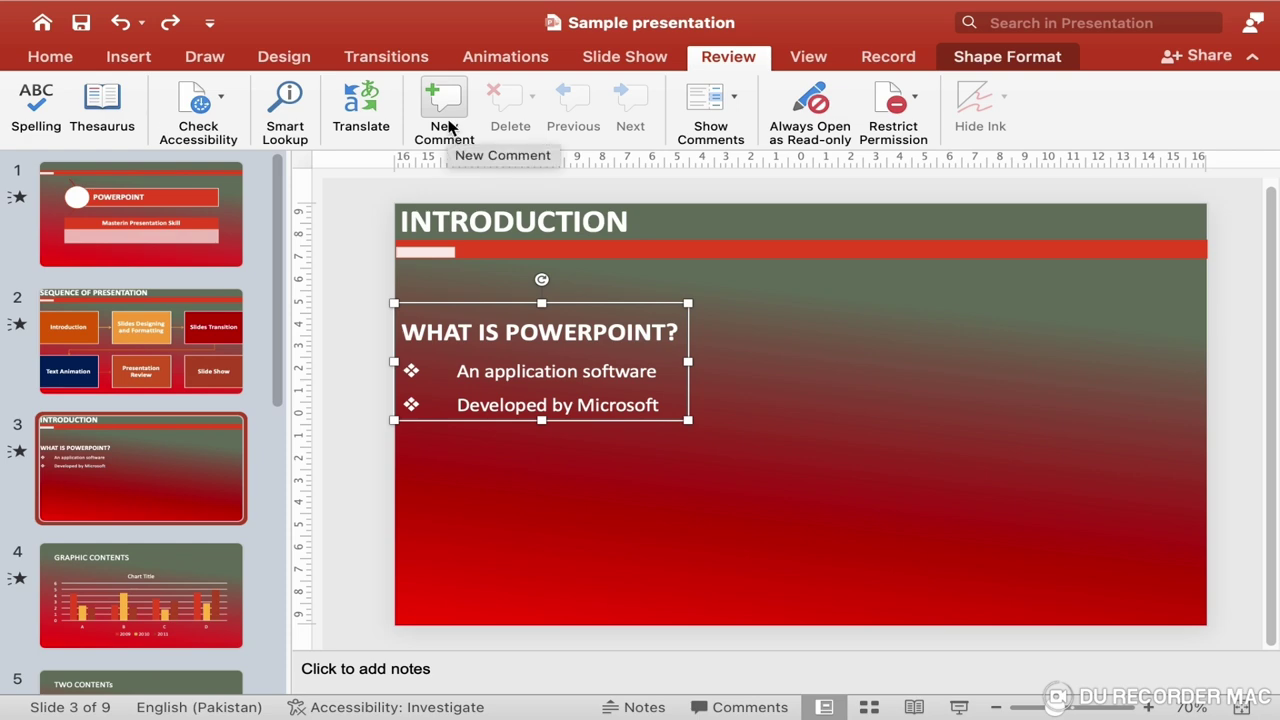
pyautogui.click(449, 122)
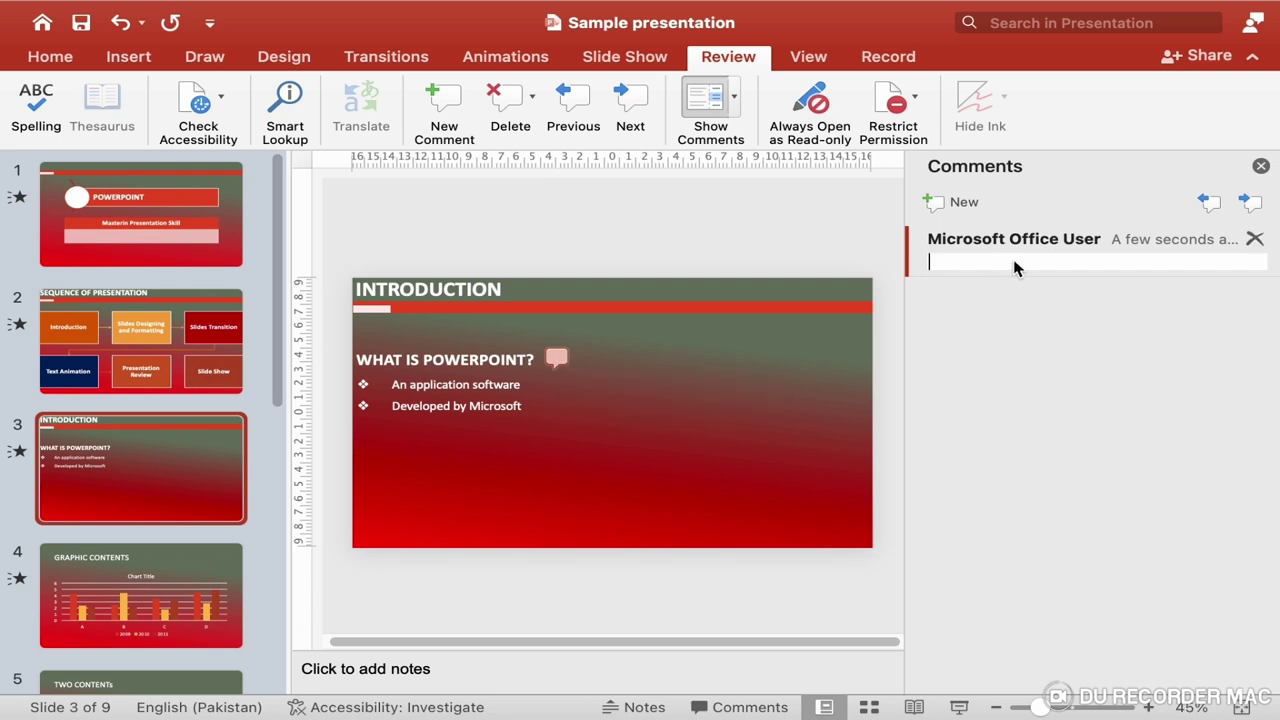
pyautogui.write('This is the')
pyautogui.write(' introduc')
pyautogui.write('tory slide')
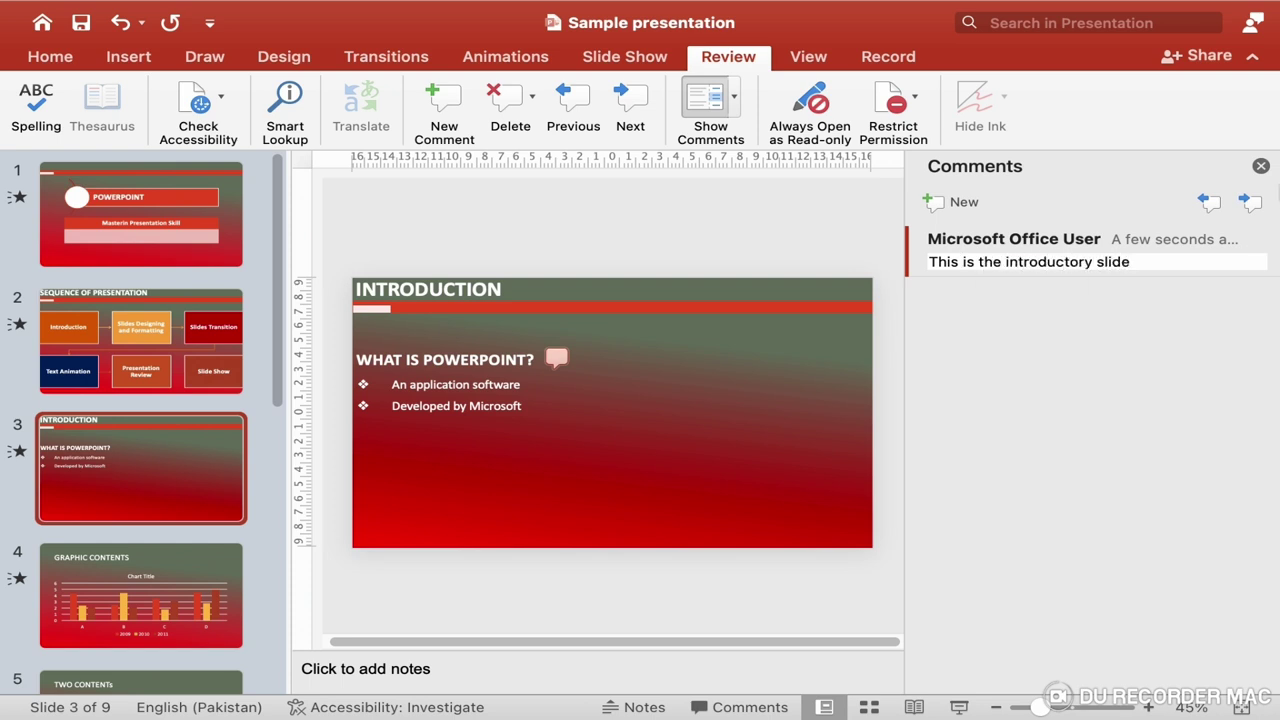
pyautogui.click(1261, 166)
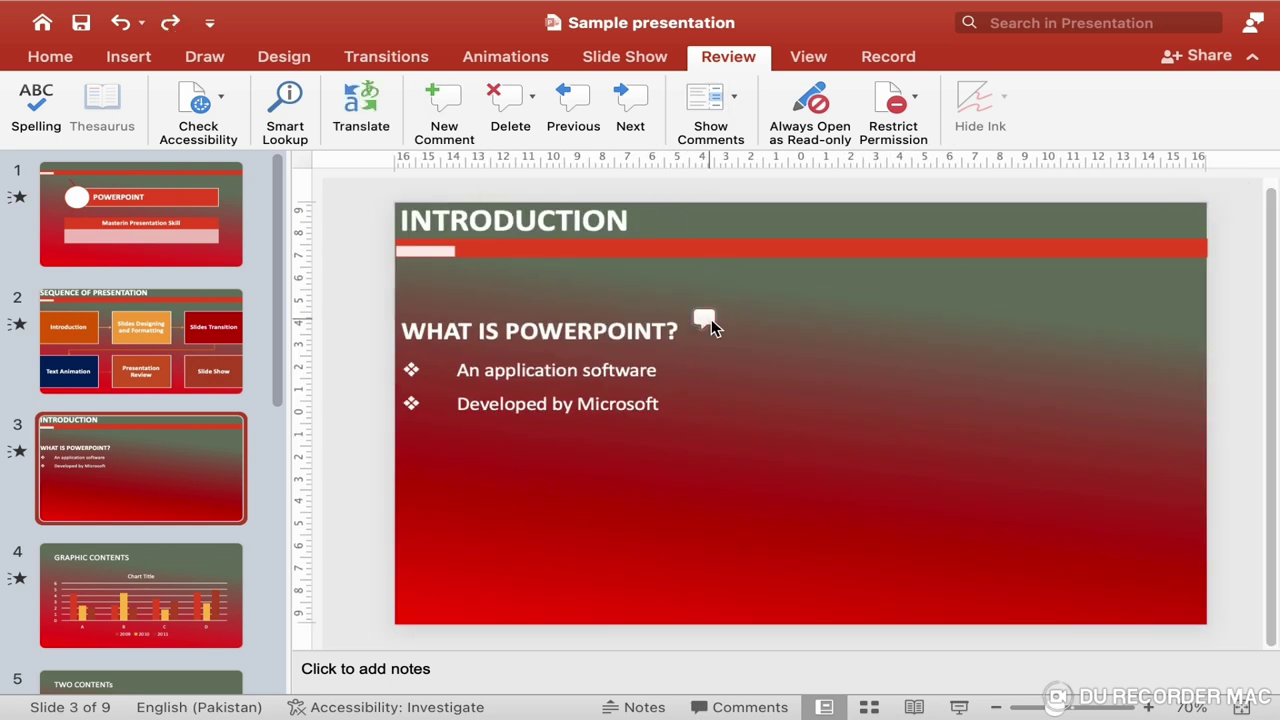
# Reopen the comments list, delete the introductory comment, then undo the deletion to restore it
pyautogui.click(710, 320)
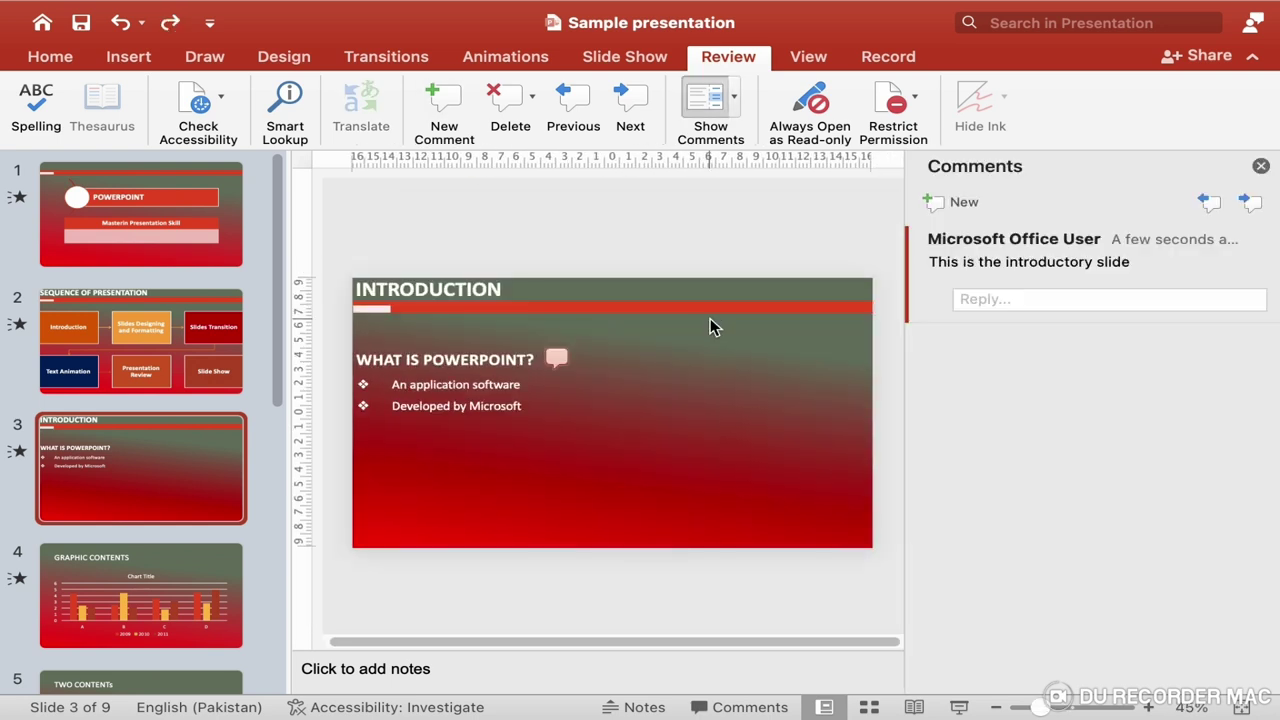
pyautogui.click(510, 110)
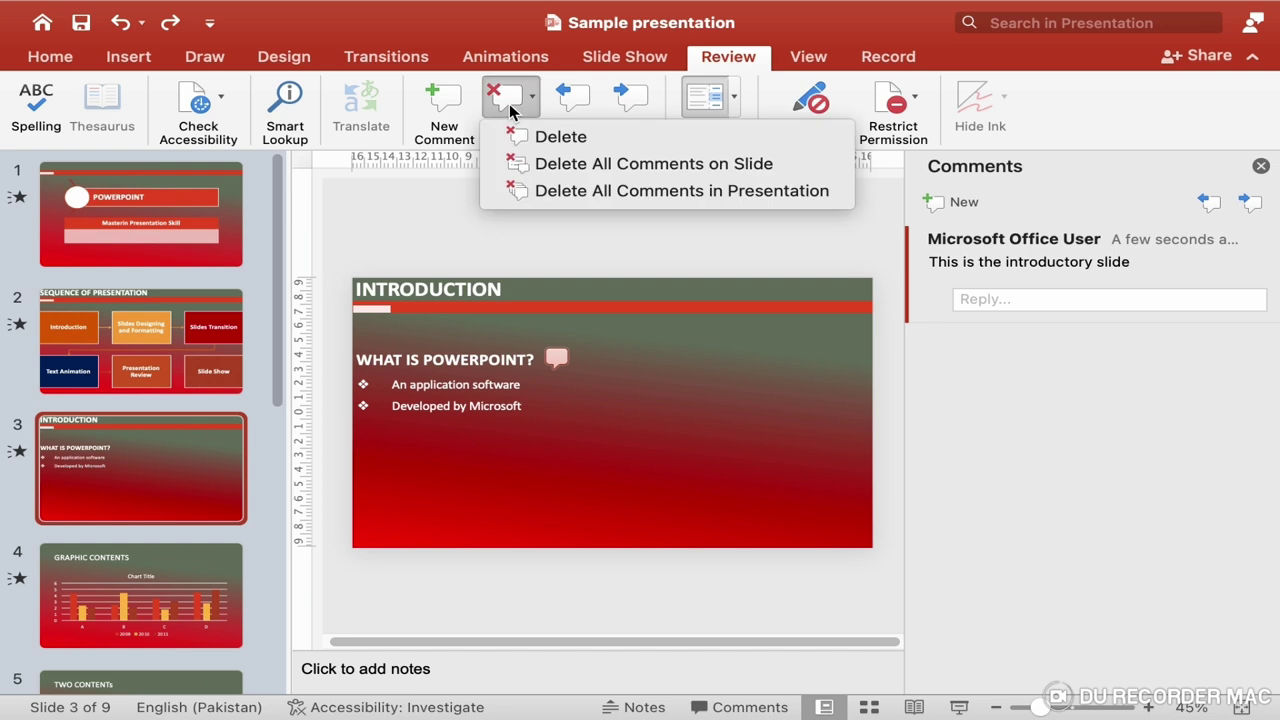
pyautogui.click(549, 138)
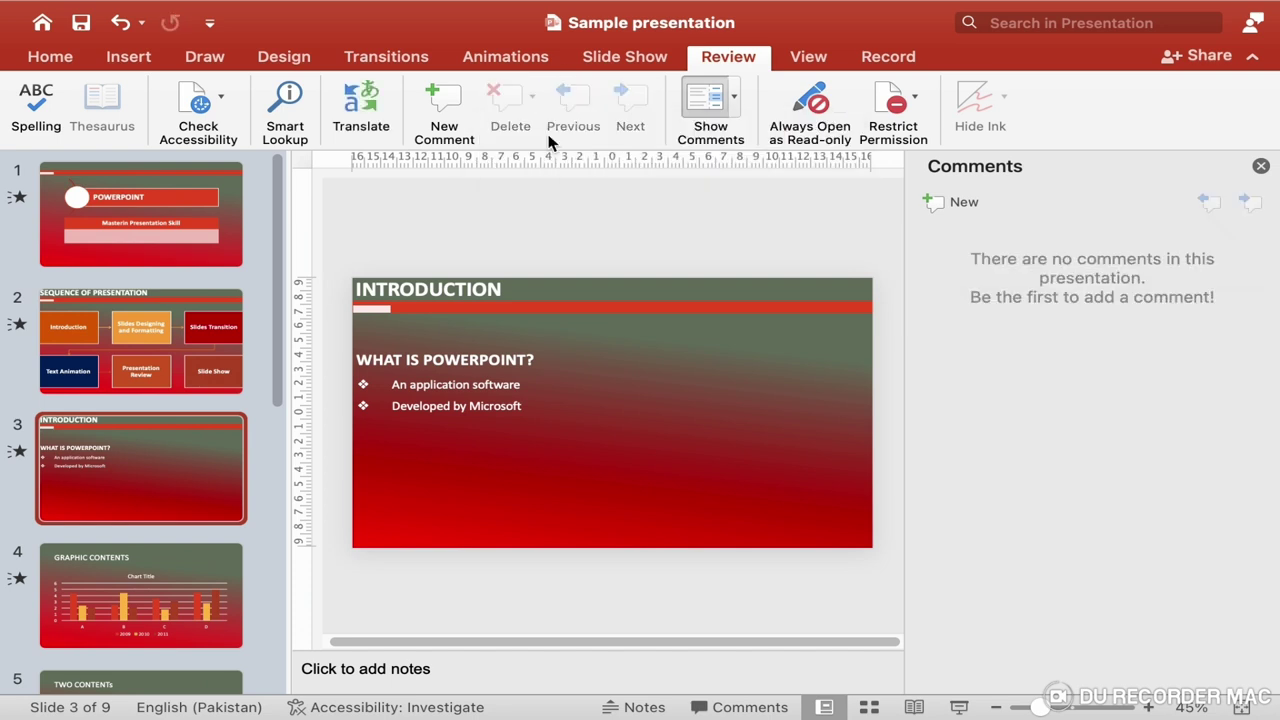
pyautogui.press('super+z')
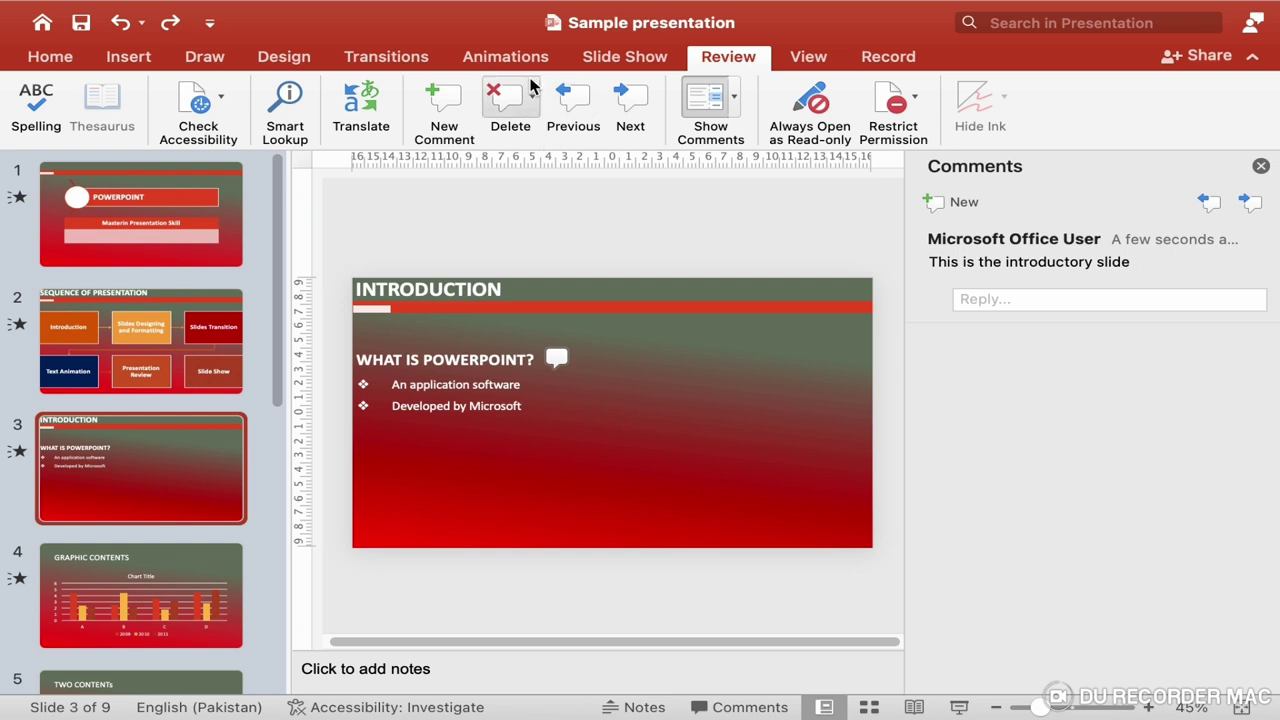
pyautogui.click(532, 96)
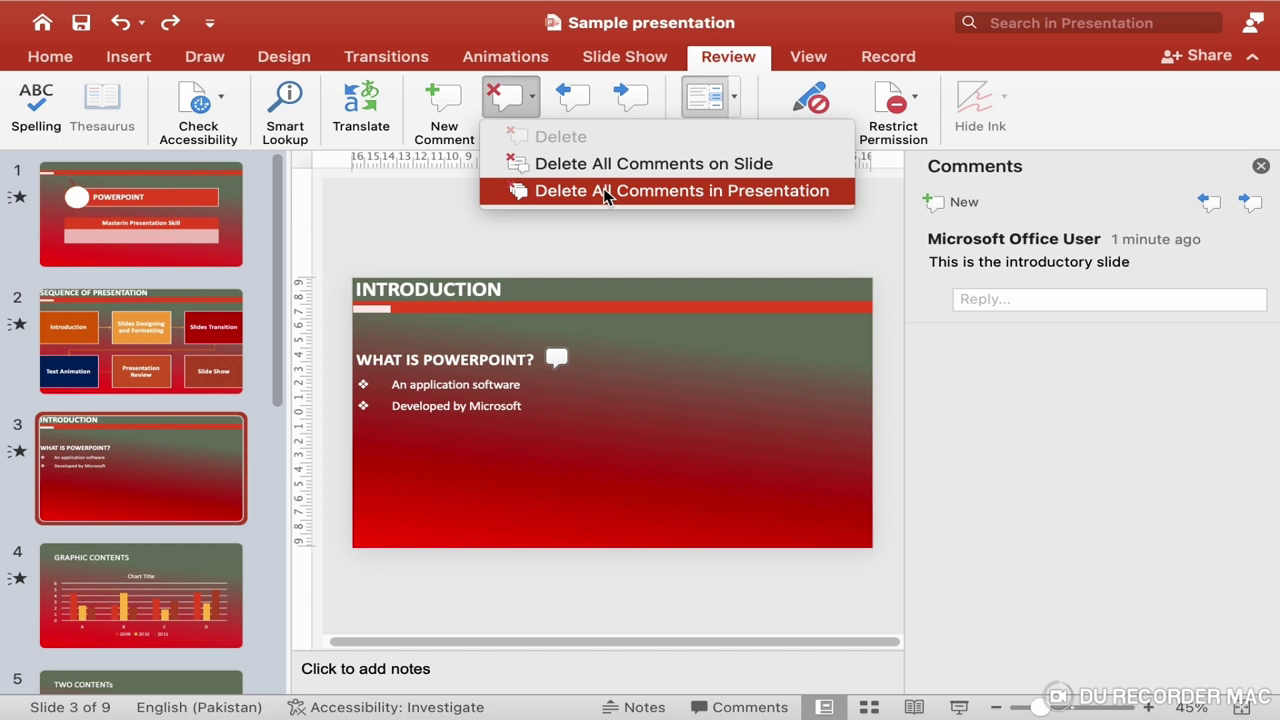
pyautogui.click(608, 23)
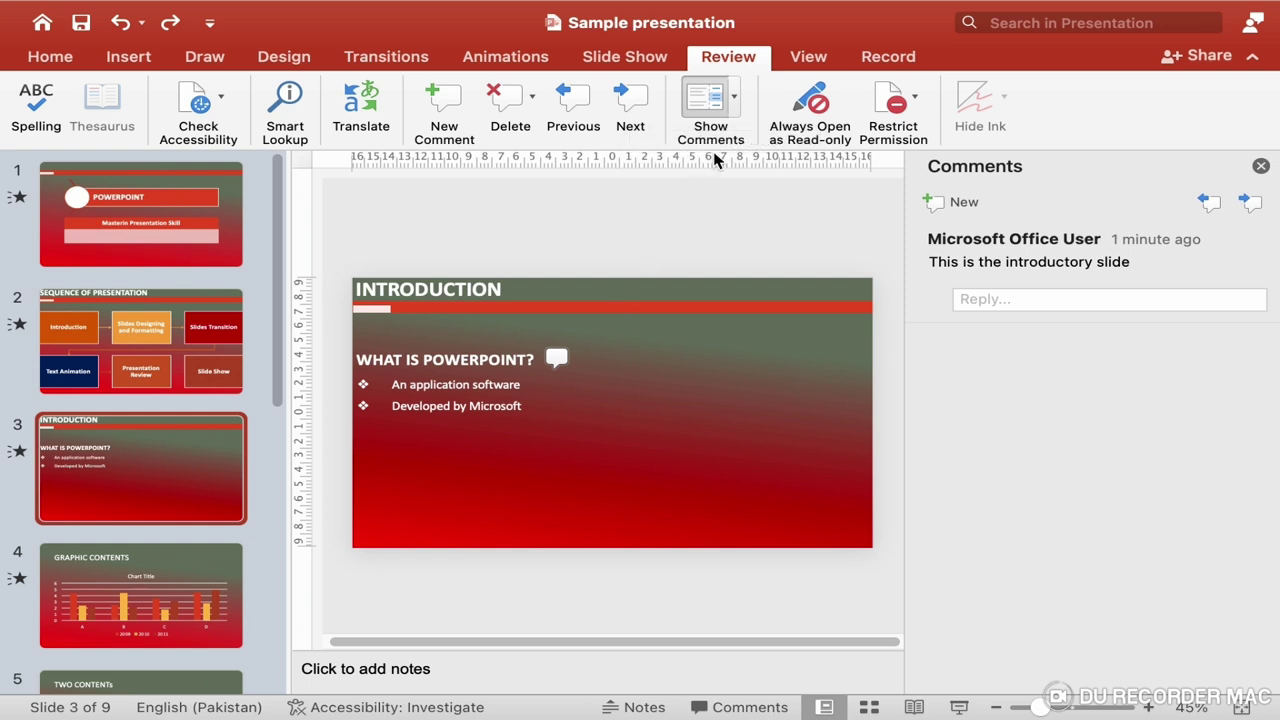
pyautogui.click(735, 100)
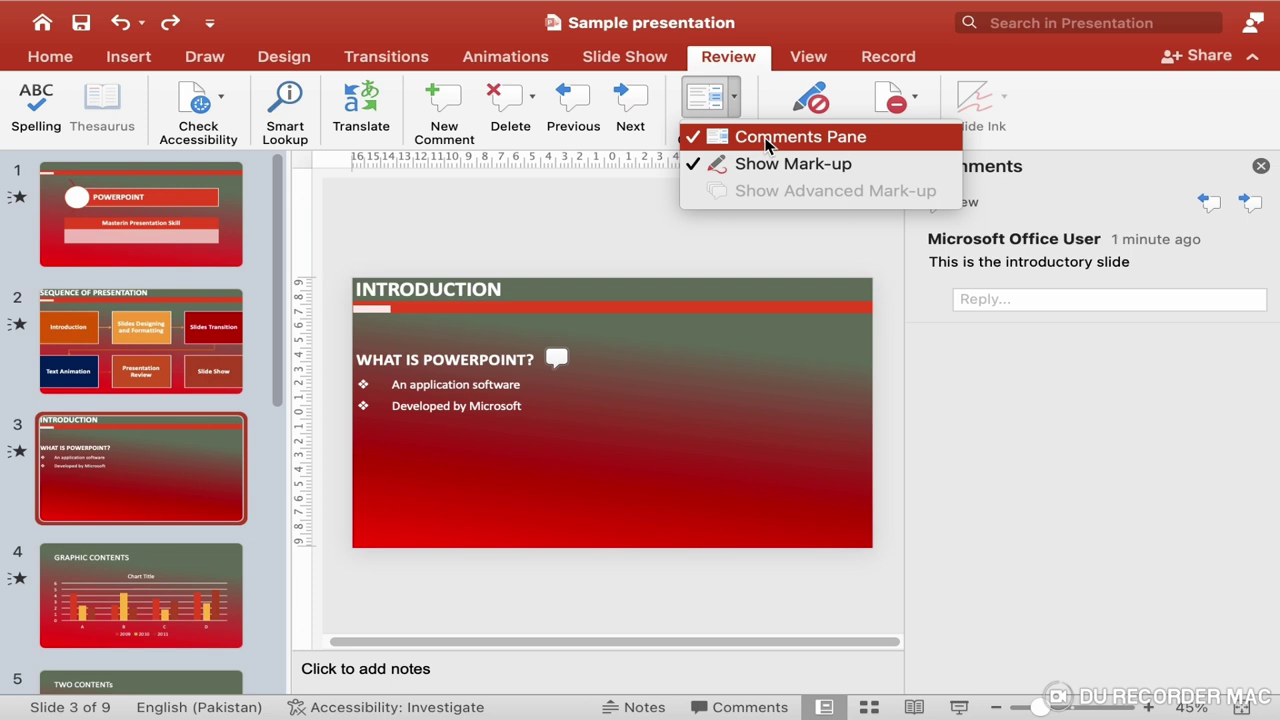
pyautogui.click(767, 137)
pyautogui.click(730, 108)
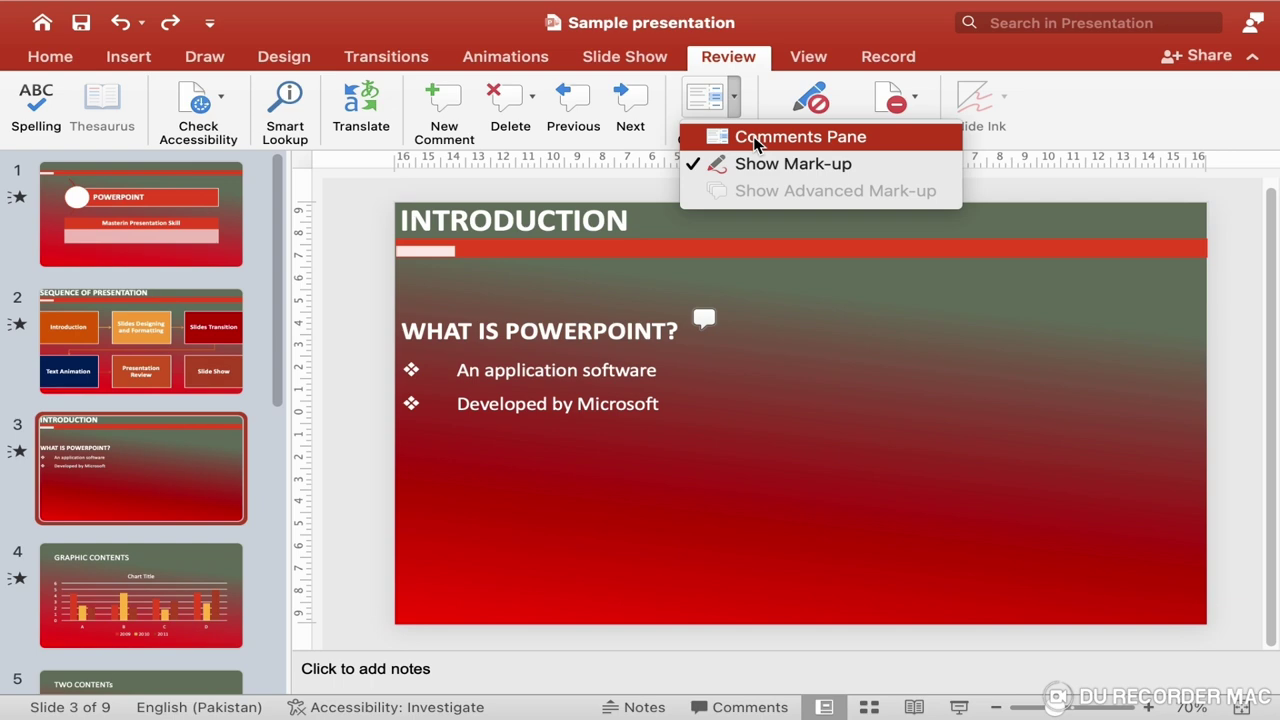
pyautogui.click(756, 140)
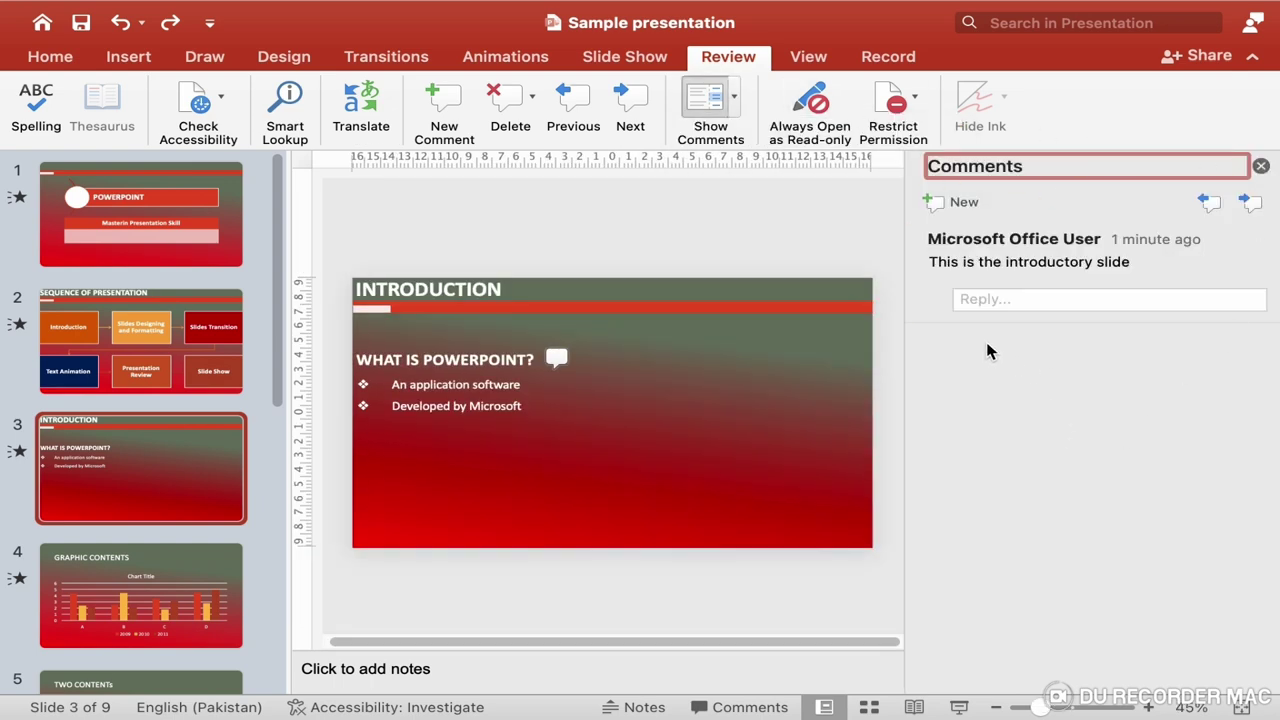
# Turn on Always Open as Read-only, then close the presentation, saving the changes
pyautogui.click(792, 125)
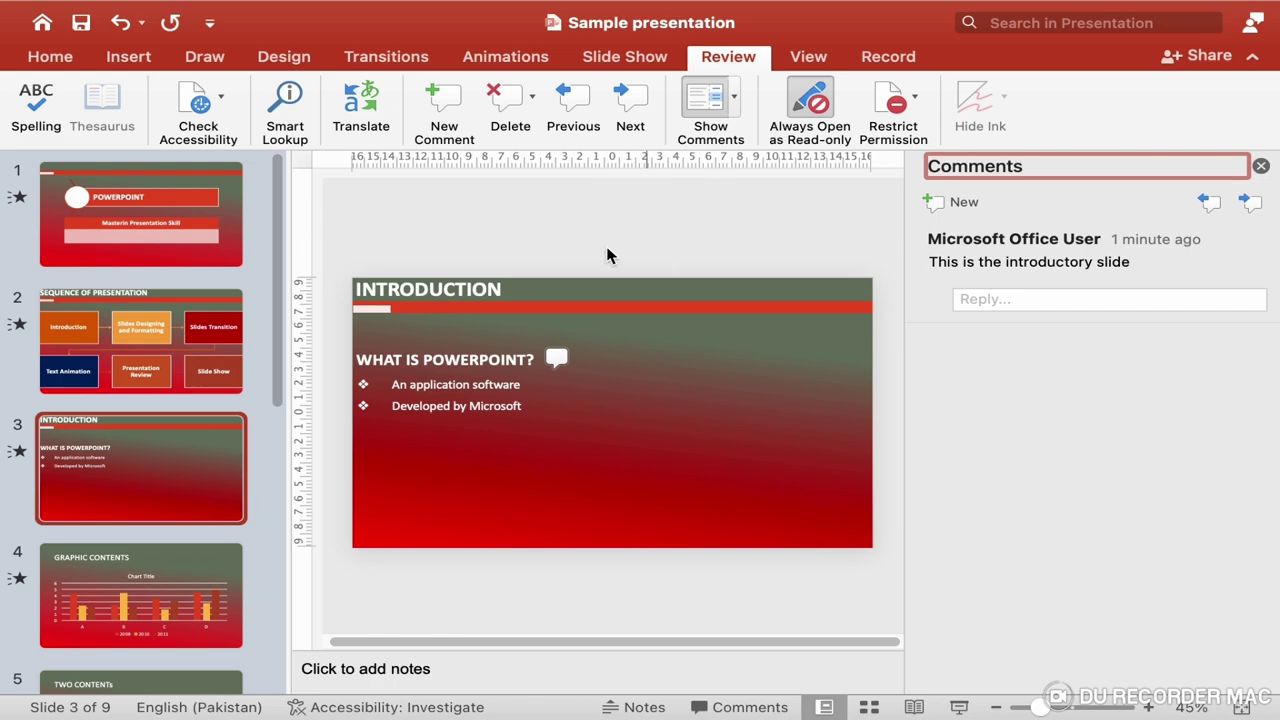
pyautogui.moveTo(58, 7)
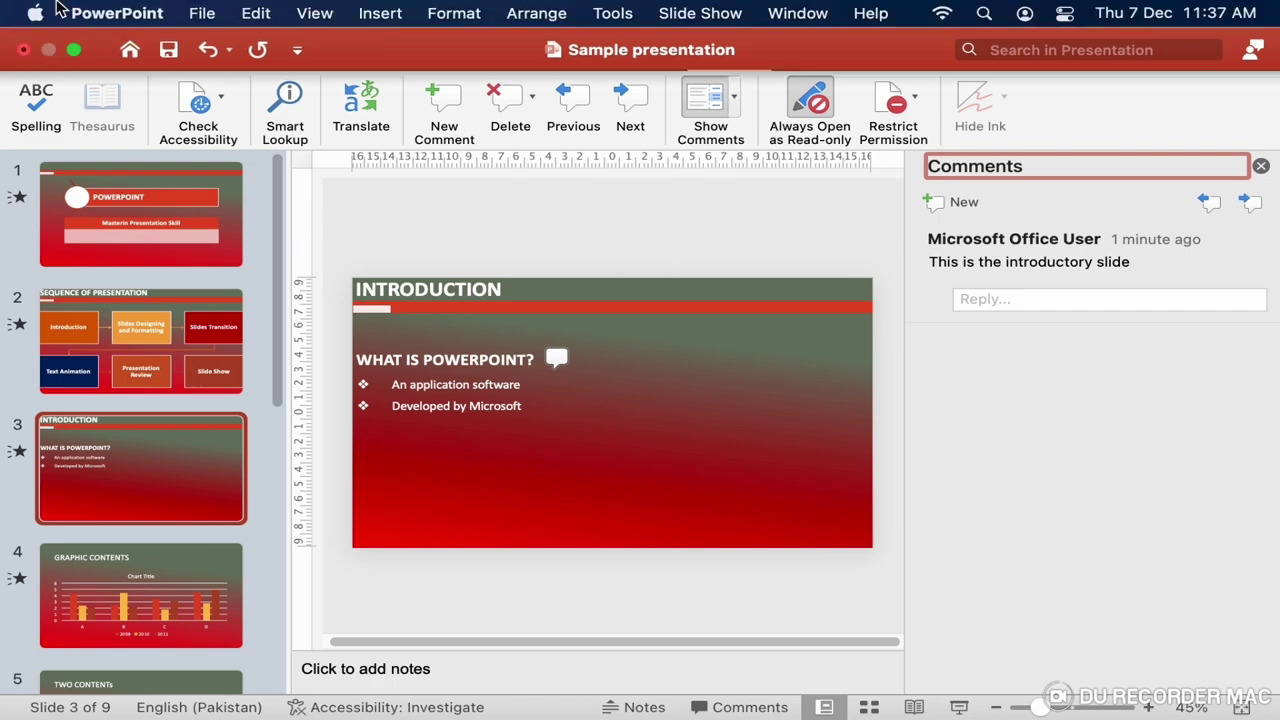
pyautogui.click(23, 50)
pyautogui.click(675, 400)
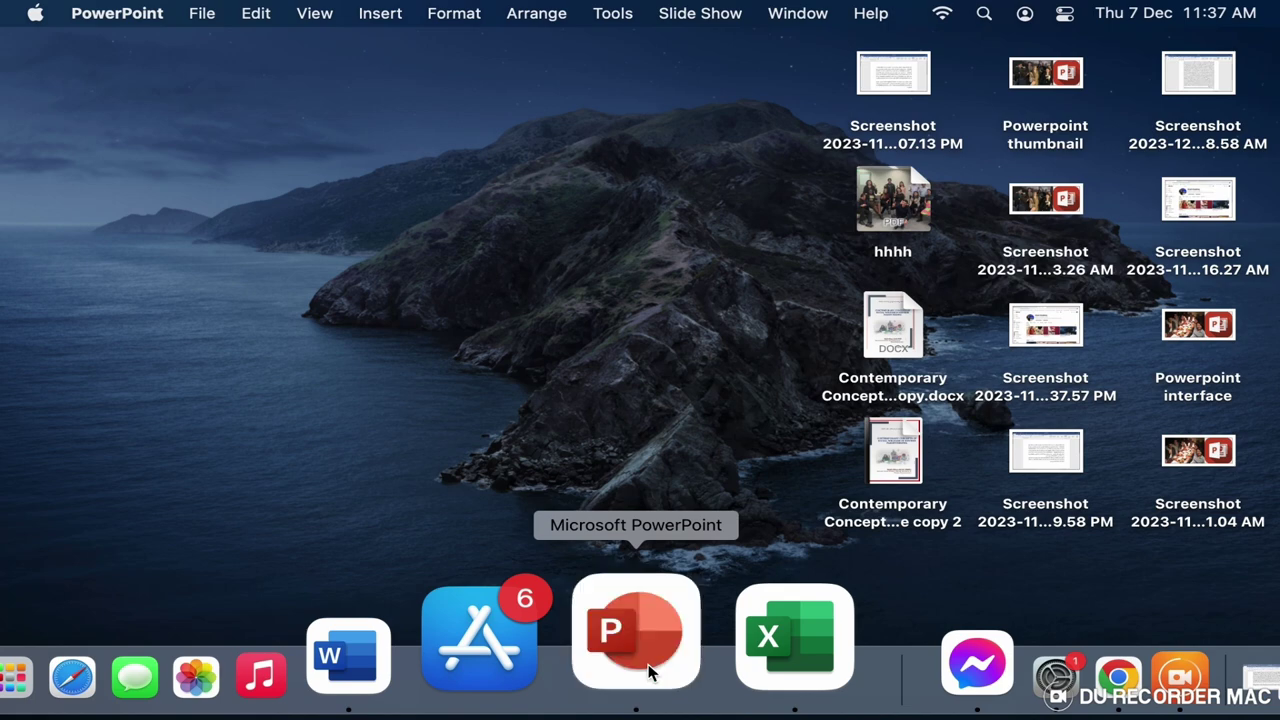
# Relaunch PowerPoint, reopen the recent Sample presentation, and dismiss its Read-only notice
pyautogui.click(648, 672)
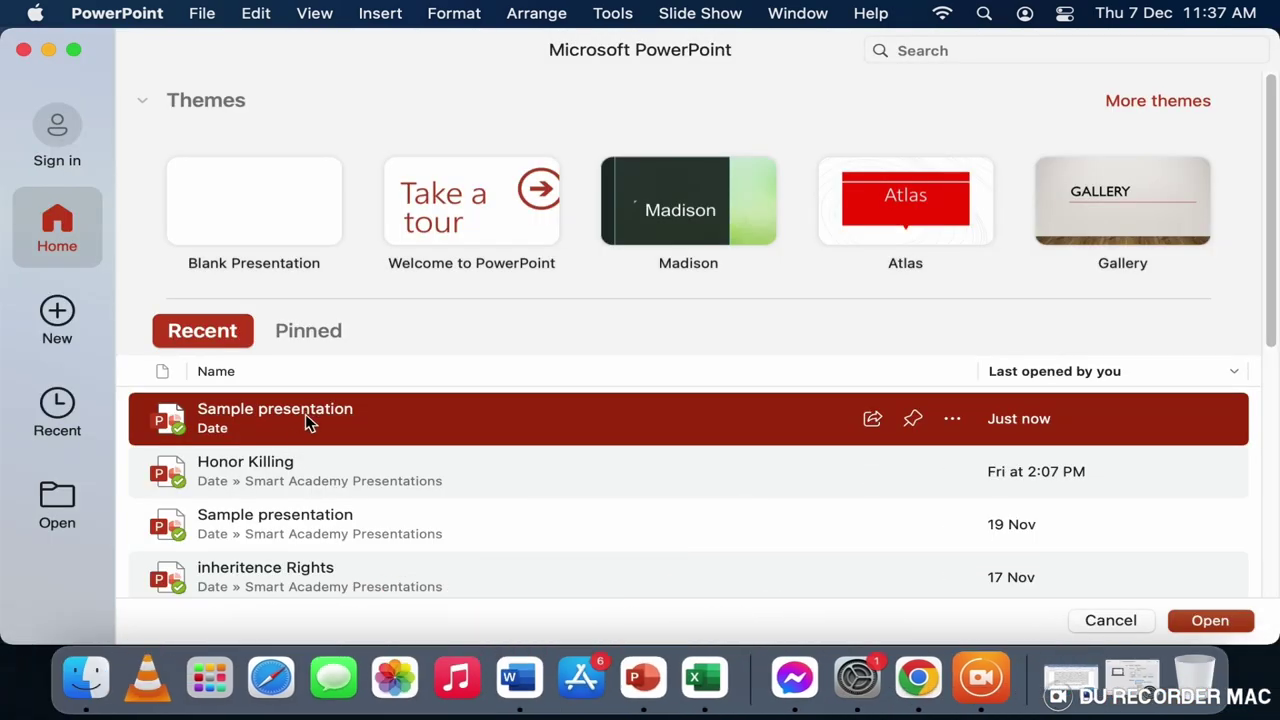
pyautogui.doubleClick(305, 414)
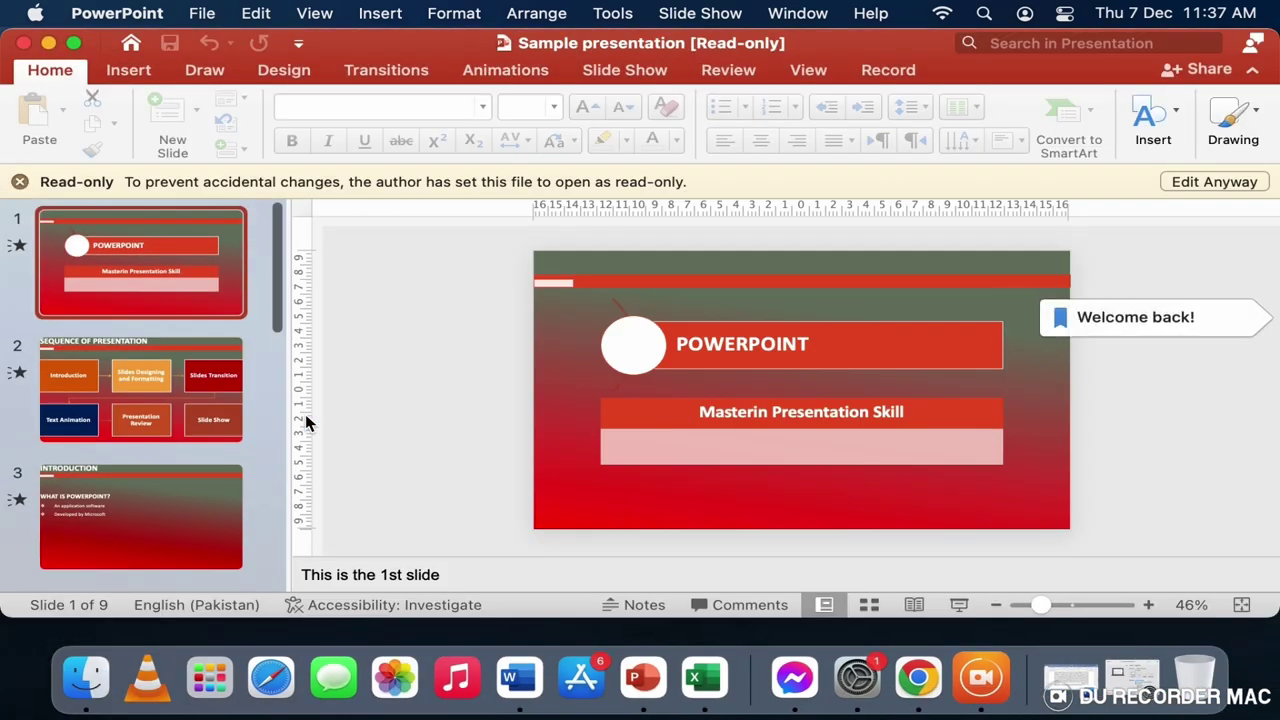
pyautogui.click(19, 181)
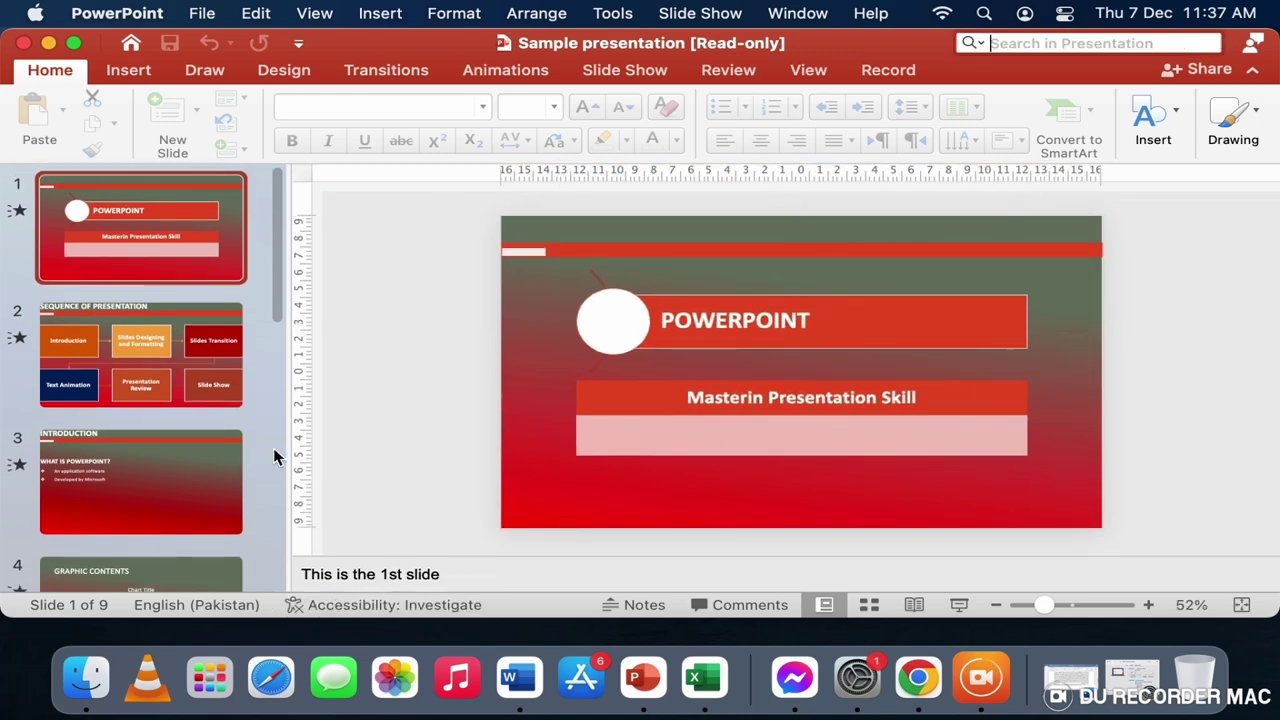
# Confirm the POWERPOINT title and subtitle can't be edited, then show Review features in a maximized window
pyautogui.click(679, 403)
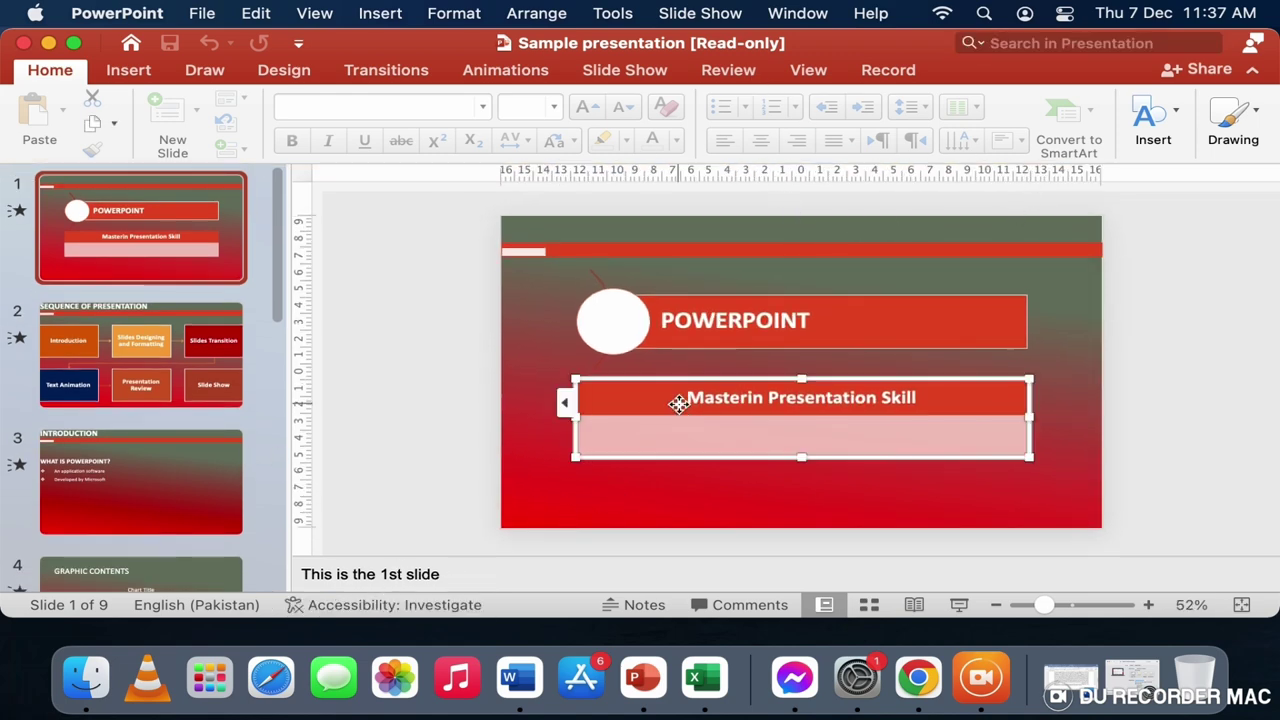
pyautogui.click(737, 333)
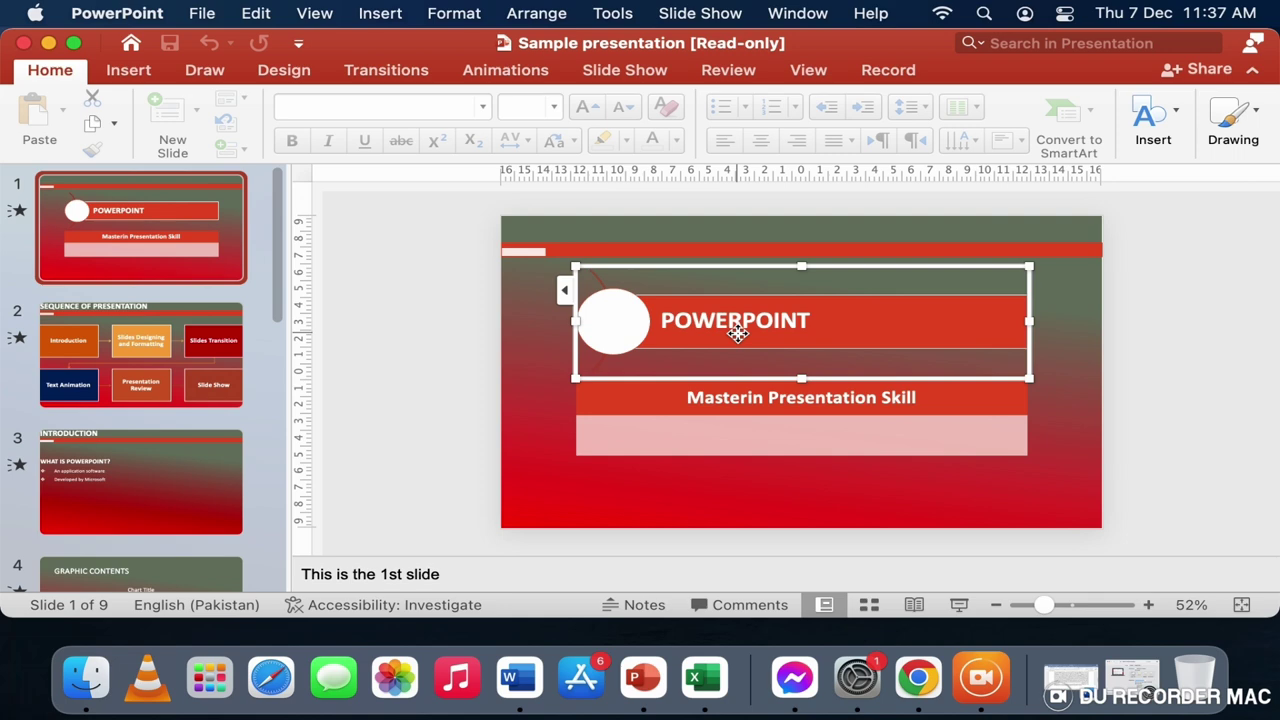
pyautogui.click(534, 417)
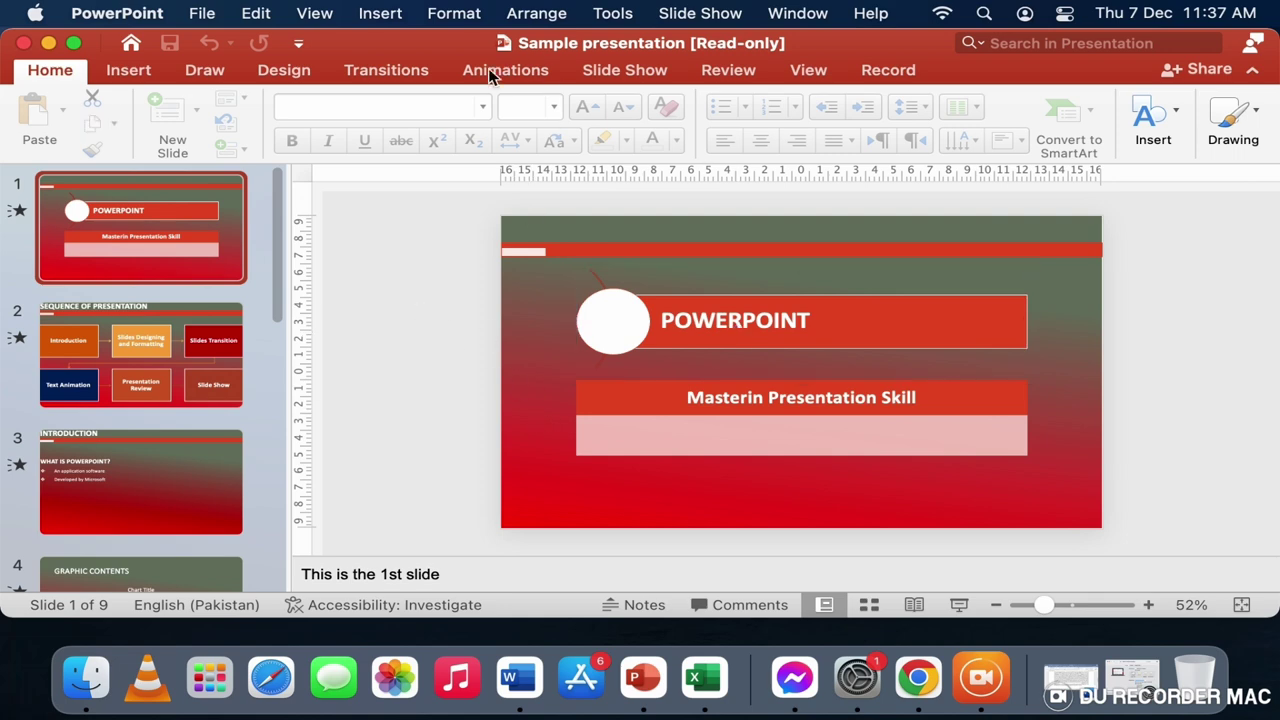
pyautogui.click(655, 76)
pyautogui.click(730, 75)
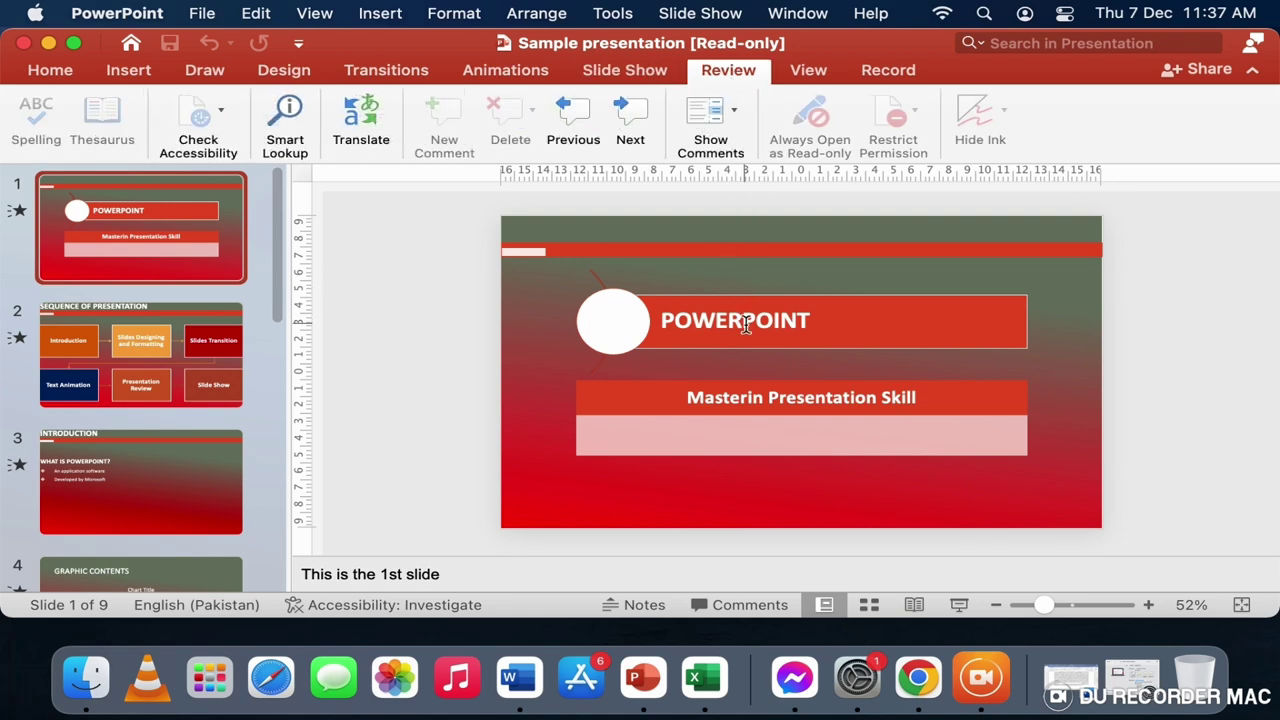
pyautogui.click(78, 43)
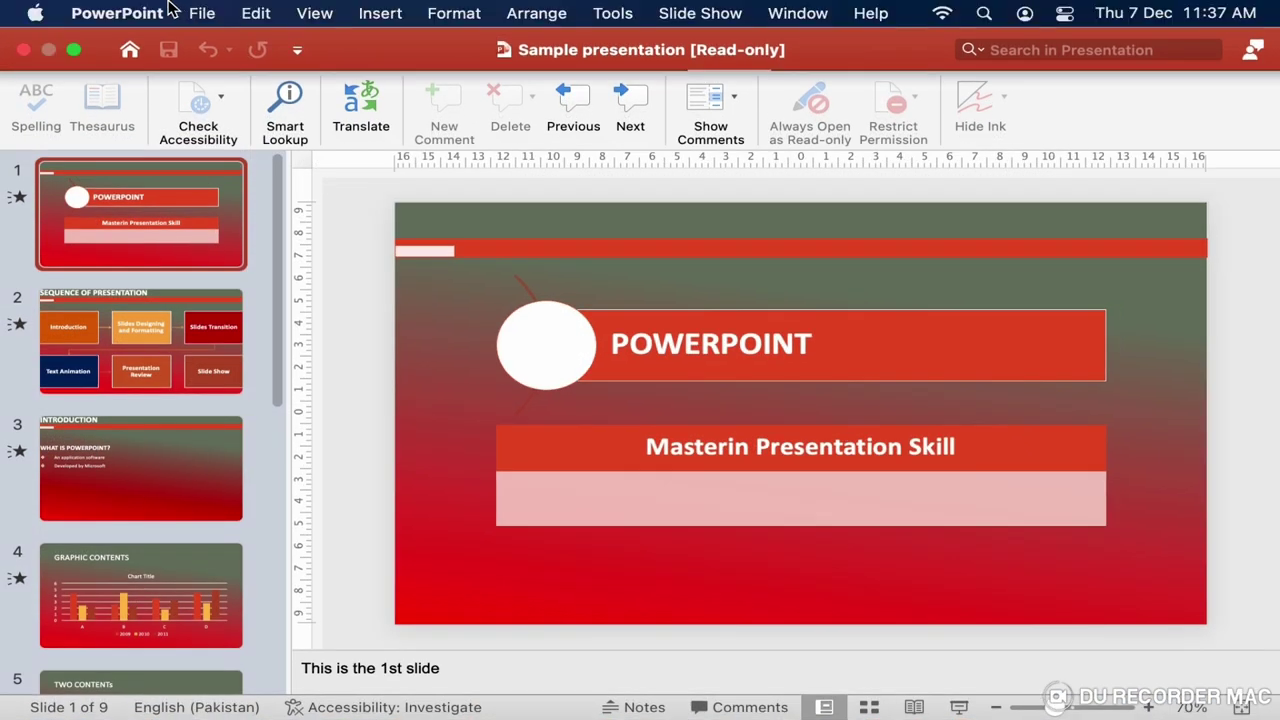
# Save As over the existing Sample presentation file, replacing it
pyautogui.click(196, 15)
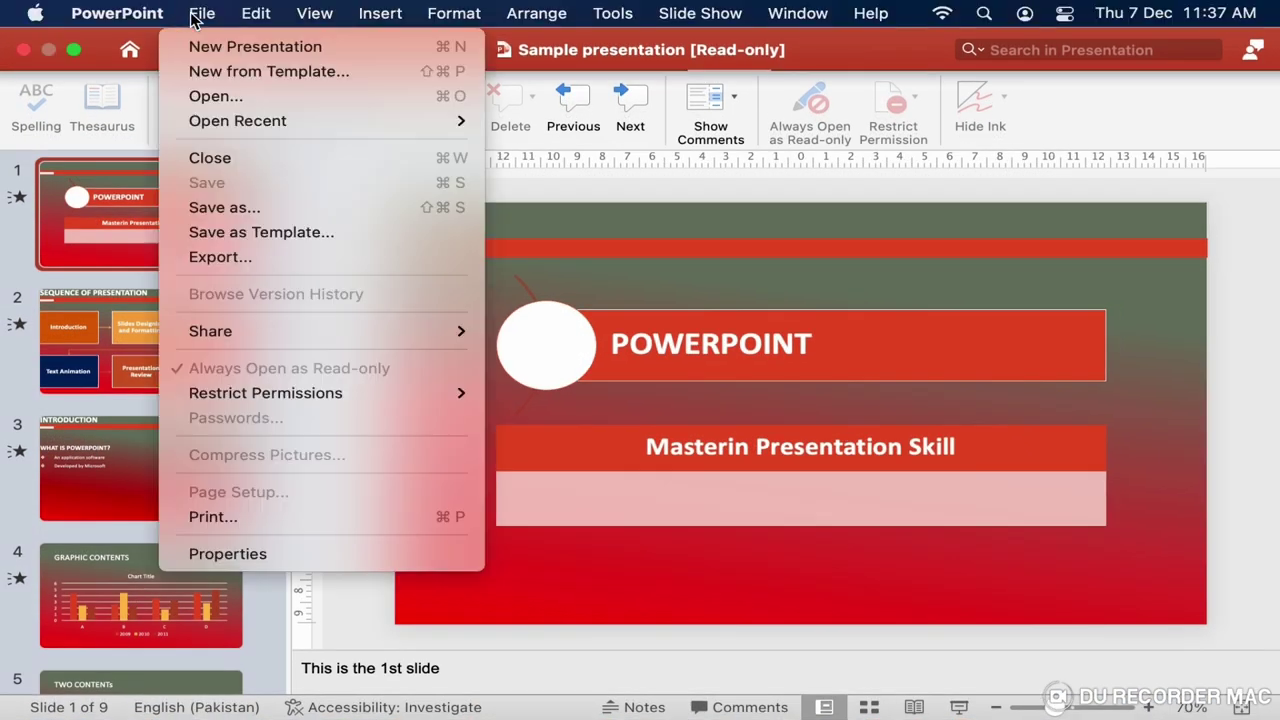
pyautogui.click(272, 208)
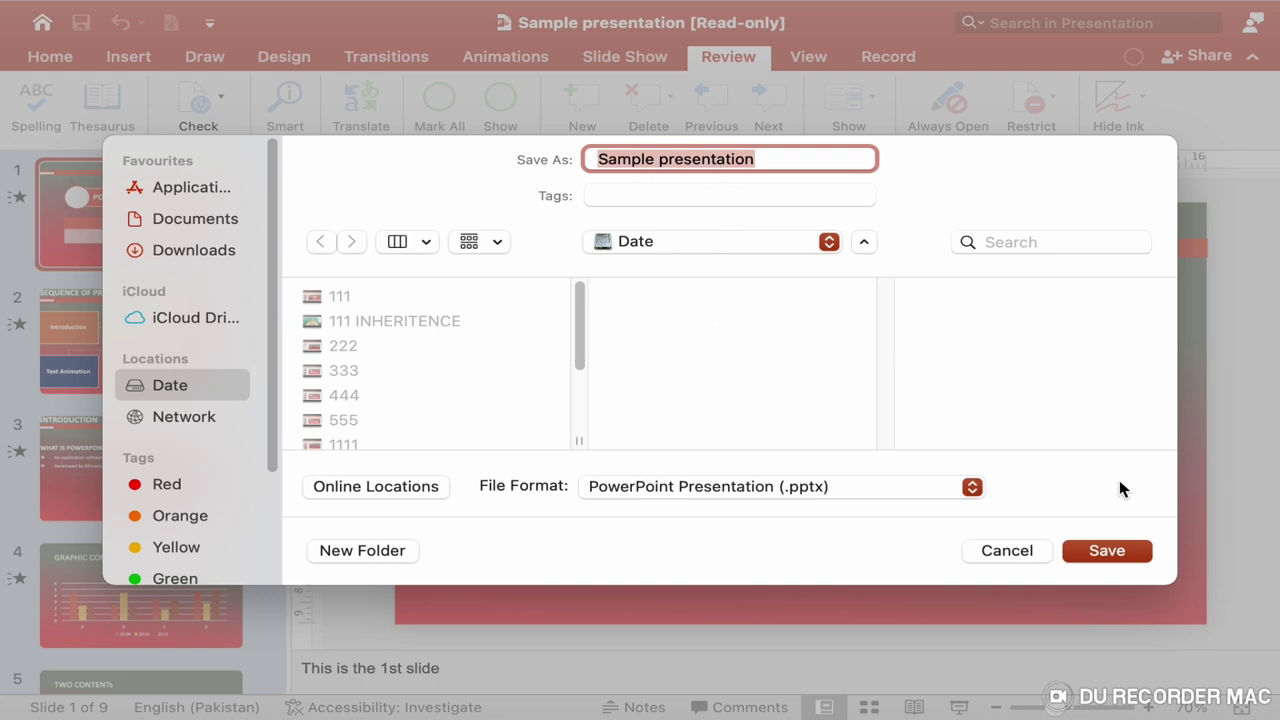
pyautogui.click(1107, 551)
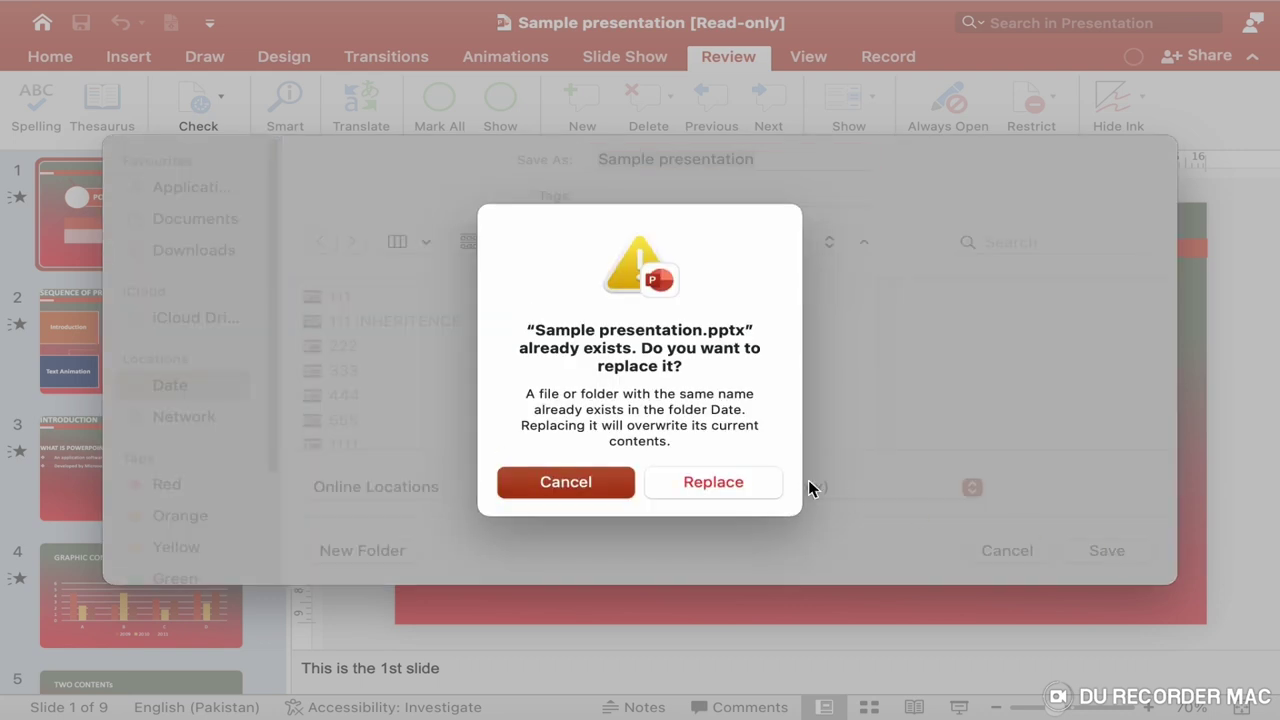
pyautogui.click(735, 482)
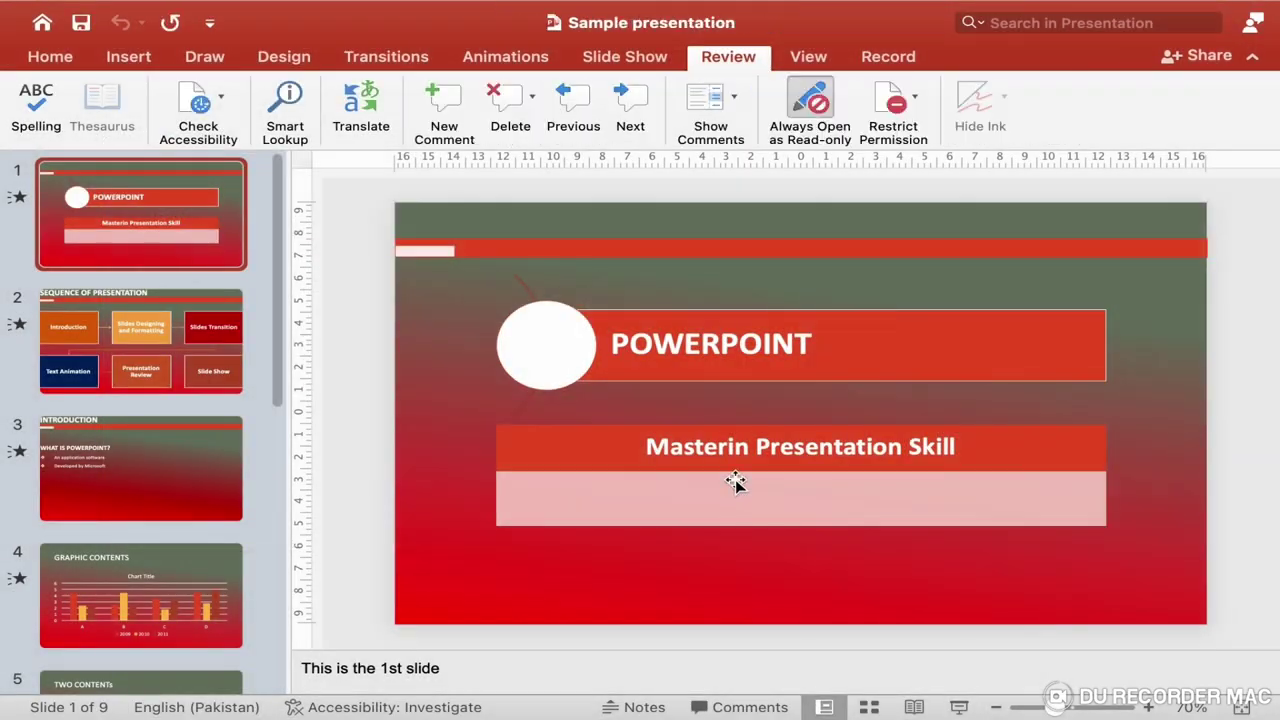
# Turn off Always Open as Read-only and move from slide 1 to slide 3 with its comment
pyautogui.click(821, 112)
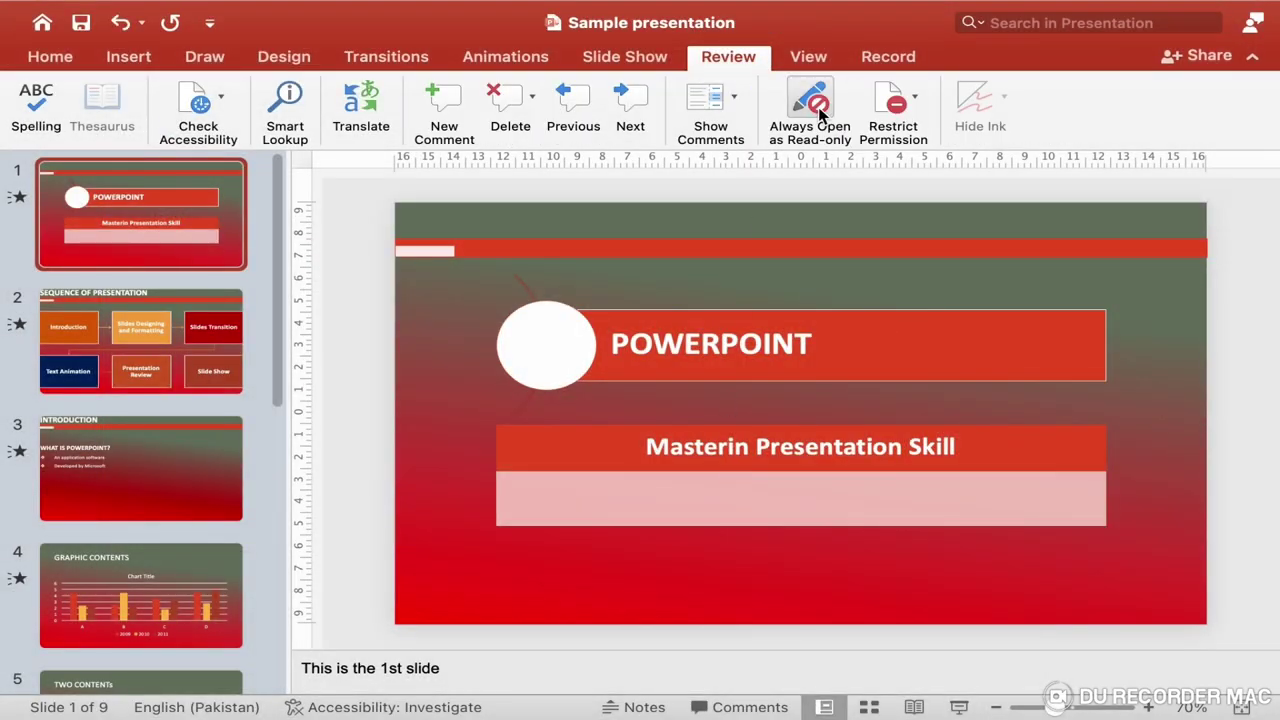
pyautogui.click(872, 520)
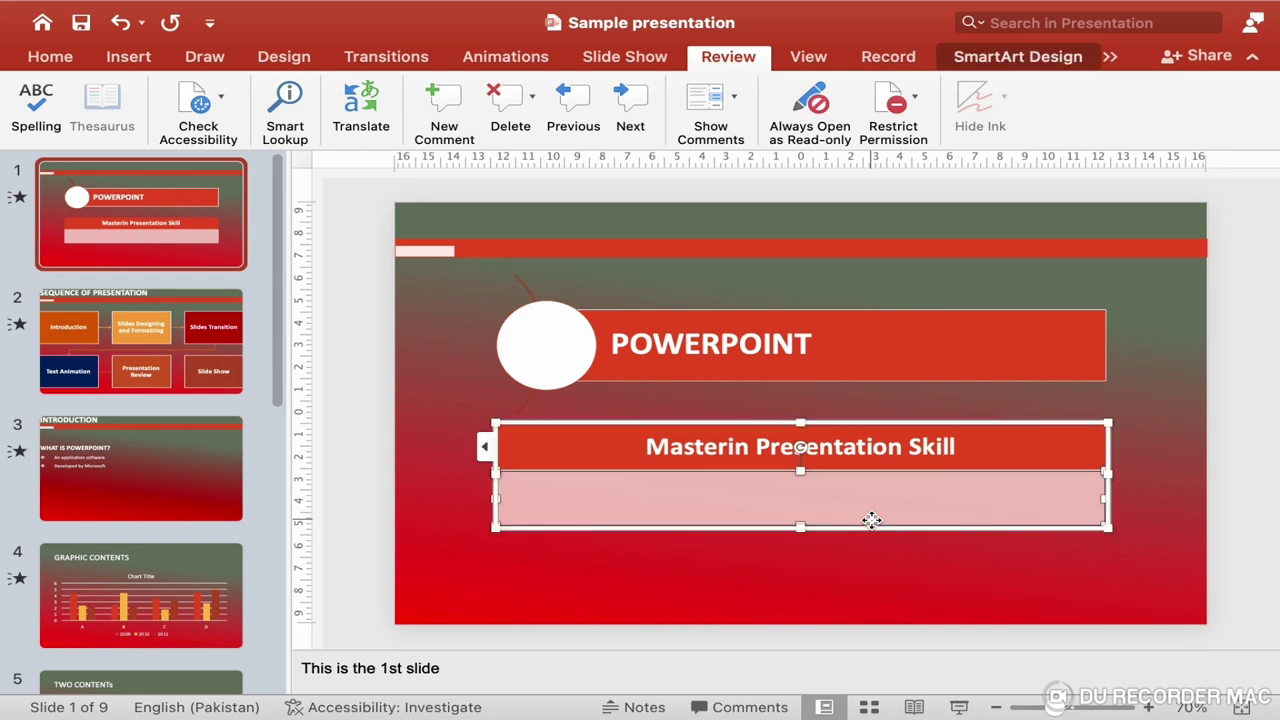
pyautogui.press('super+z')
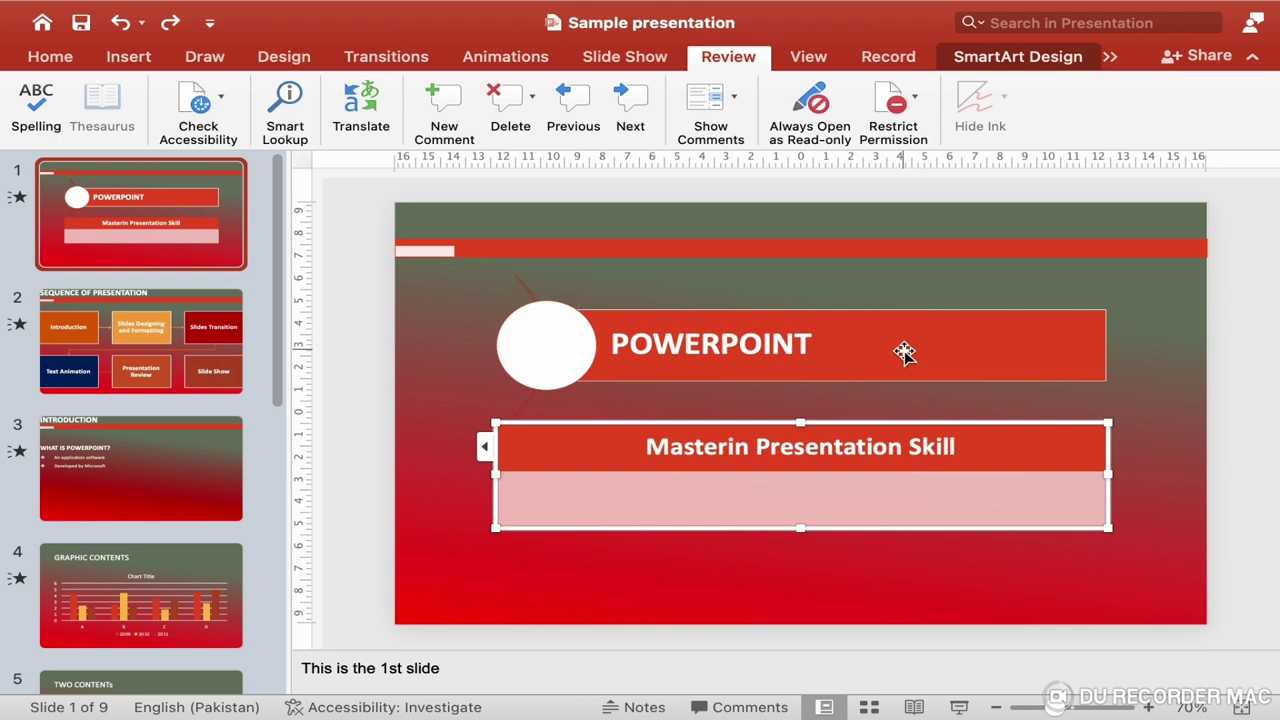
pyautogui.click(207, 346)
pyautogui.click(186, 463)
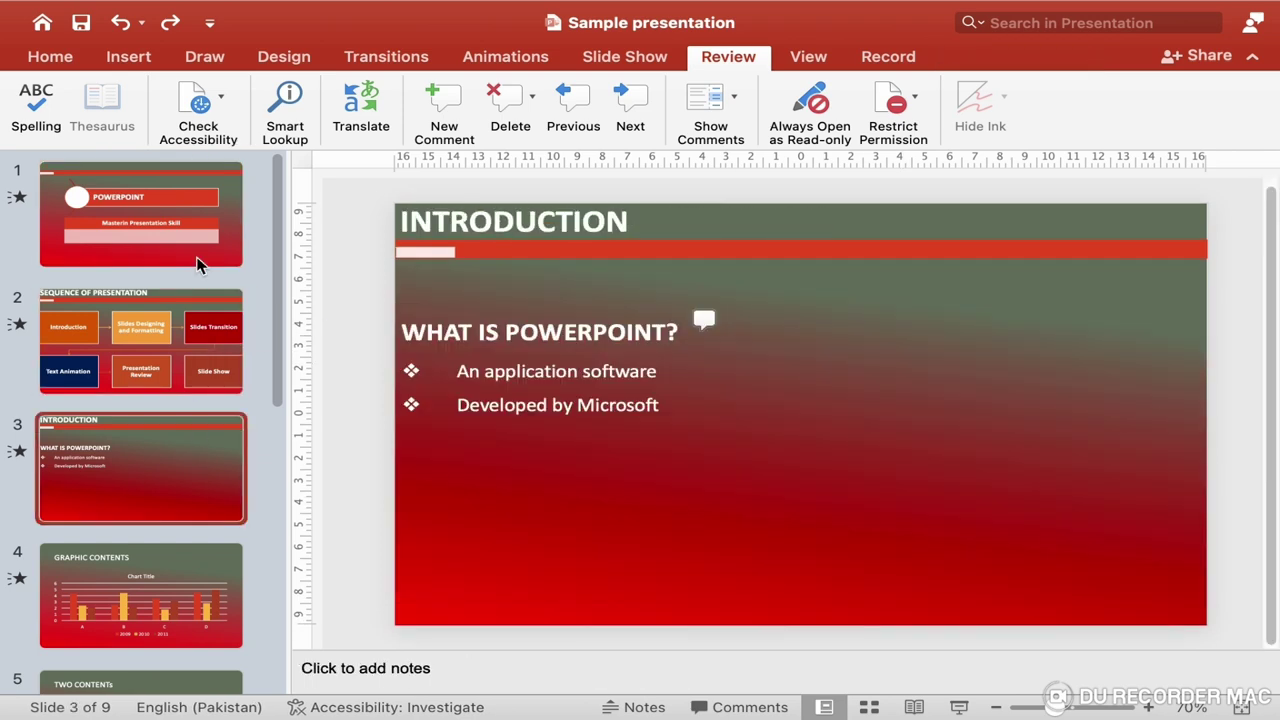